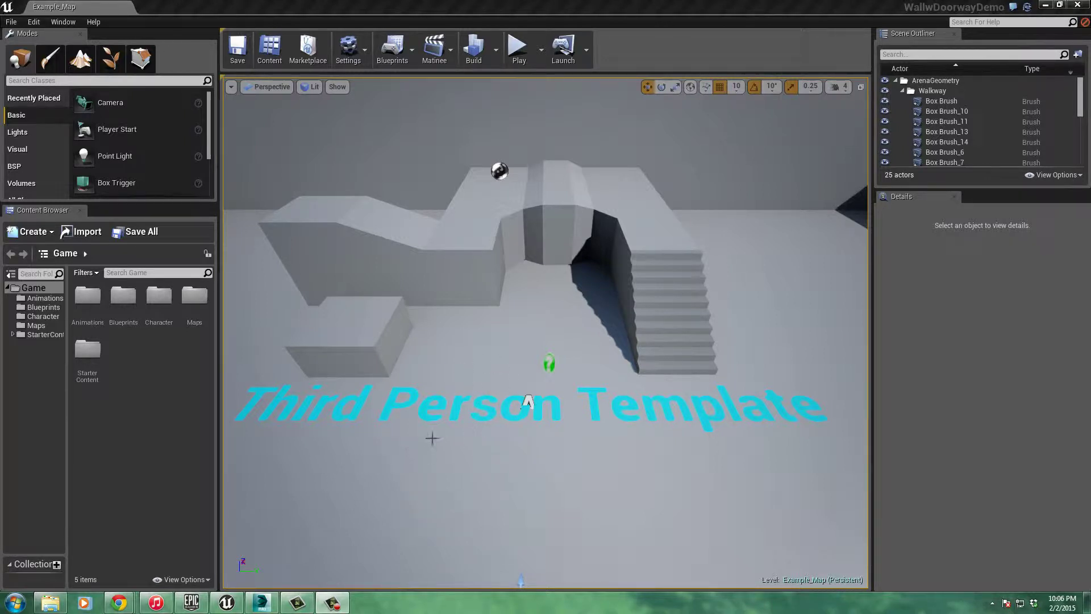
# Switch to the file explorer and open the export folder inside 3dsMax in the Documents library
pyautogui.moveTo(463, 456); pyautogui.dragTo(477, 435, button='right')
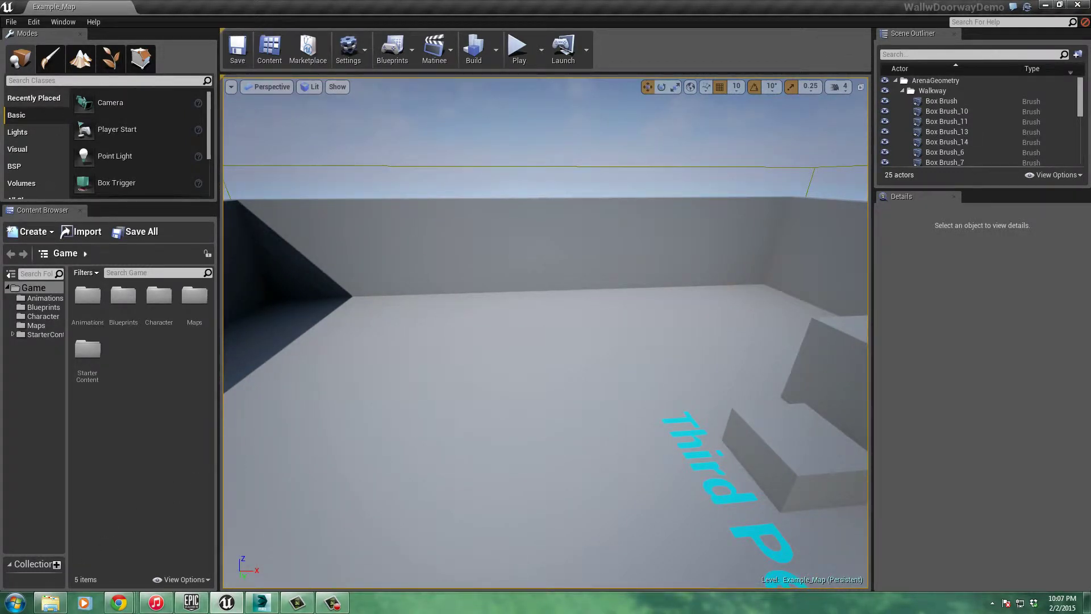
pyautogui.moveTo(50, 607)
pyautogui.click(181, 417)
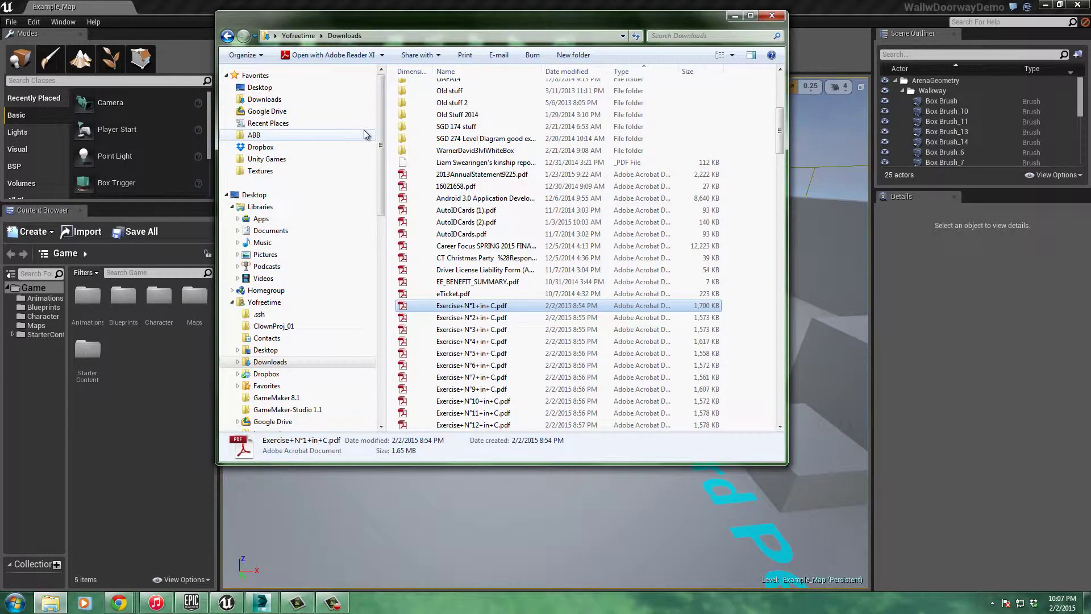
pyautogui.moveTo(380, 127)
pyautogui.mouseDown()
pyautogui.moveTo(379, 149)
pyautogui.moveTo(377, 122)
pyautogui.mouseUp()
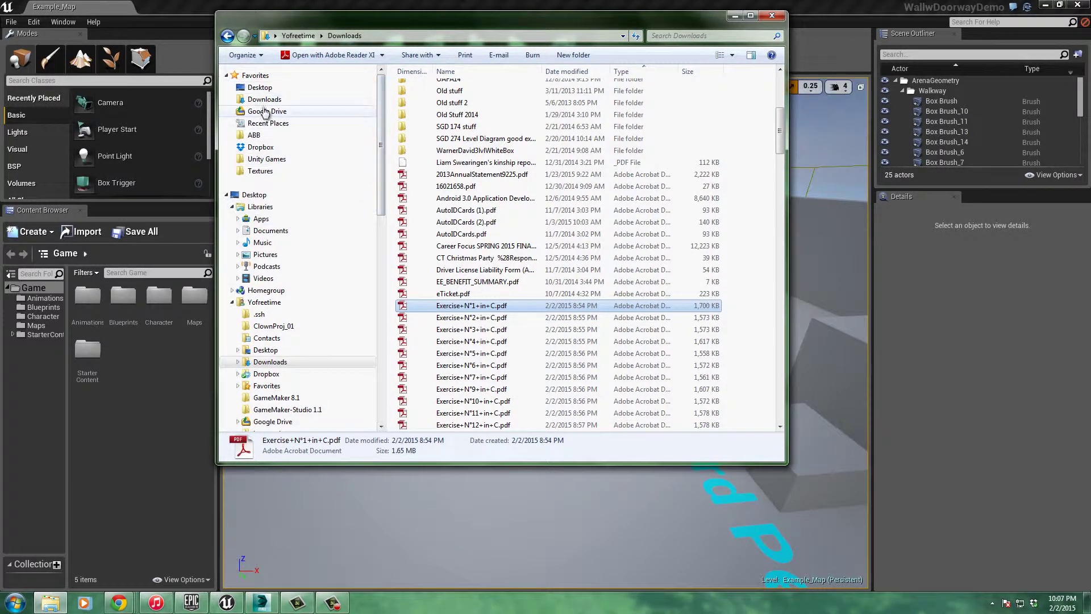
pyautogui.click(274, 232)
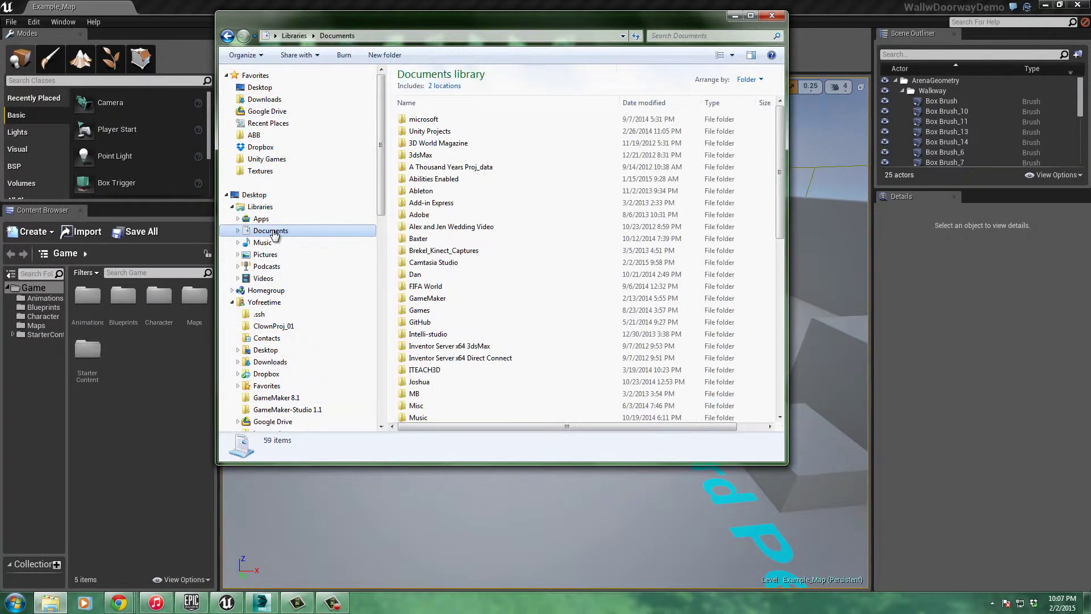
pyautogui.doubleClick(422, 156)
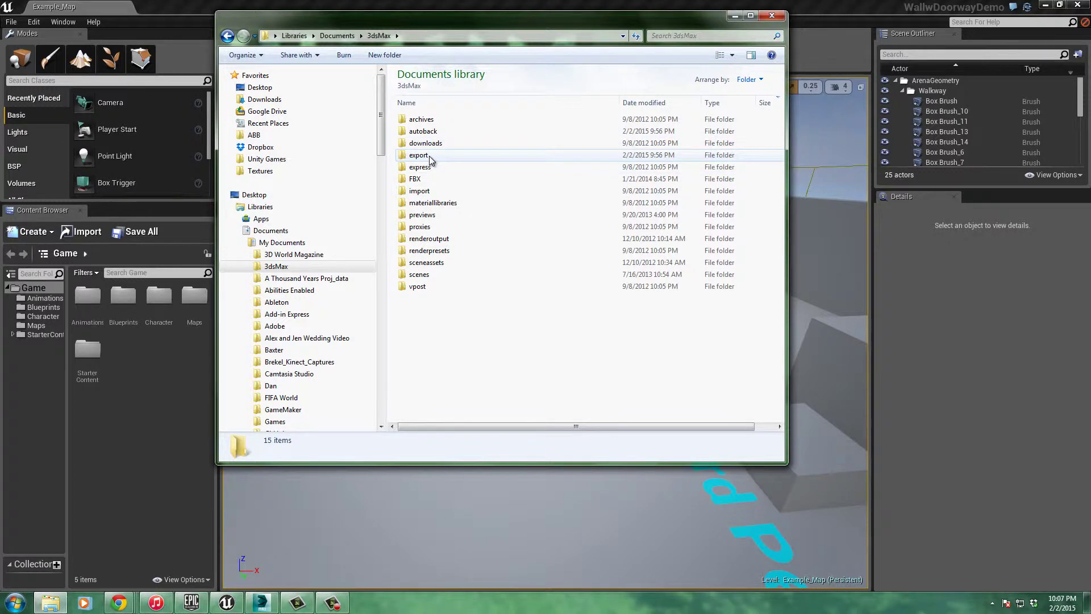
pyautogui.doubleClick(430, 157)
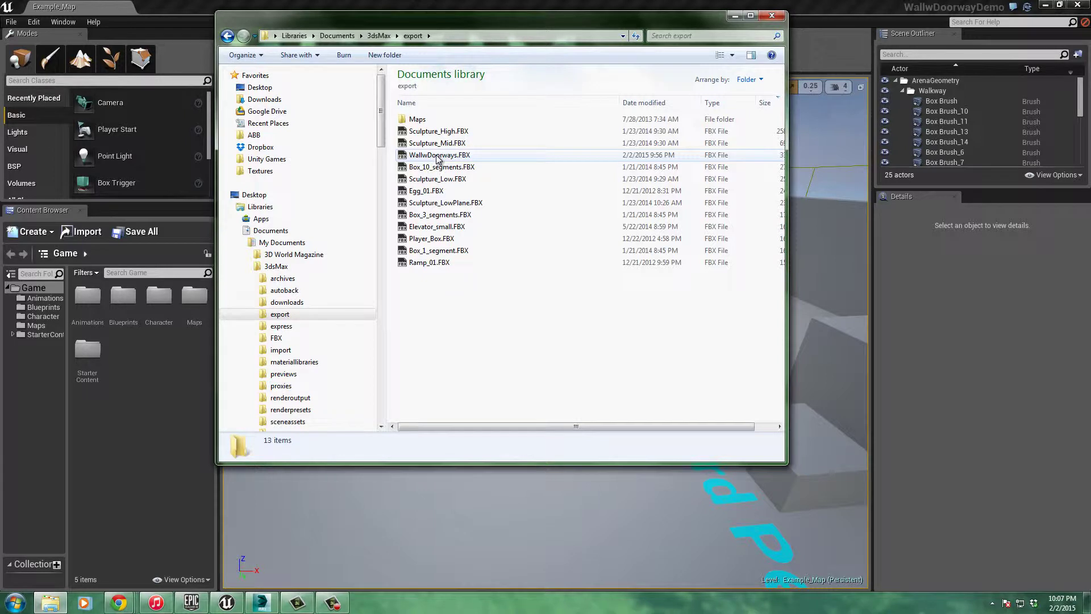
# Import WallwDoorways.FBX into the project's Game folder as a static mesh, with Auto Generate Collision, materials and textures enabled
pyautogui.moveTo(439, 158); pyautogui.dragTo(124, 420)
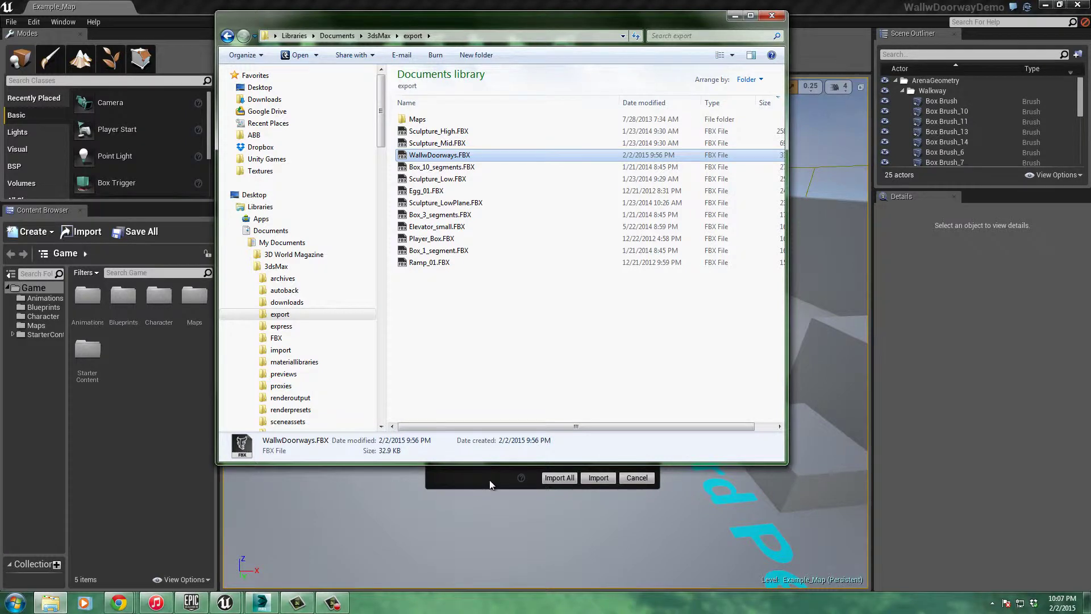
pyautogui.click(489, 479)
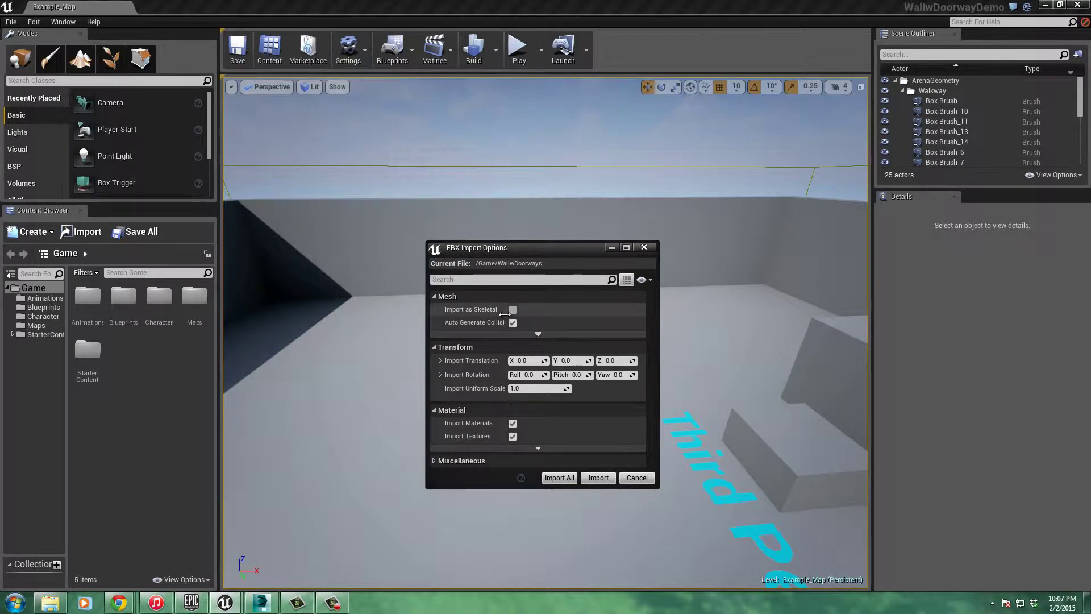
pyautogui.moveTo(505, 316); pyautogui.dragTo(523, 317)
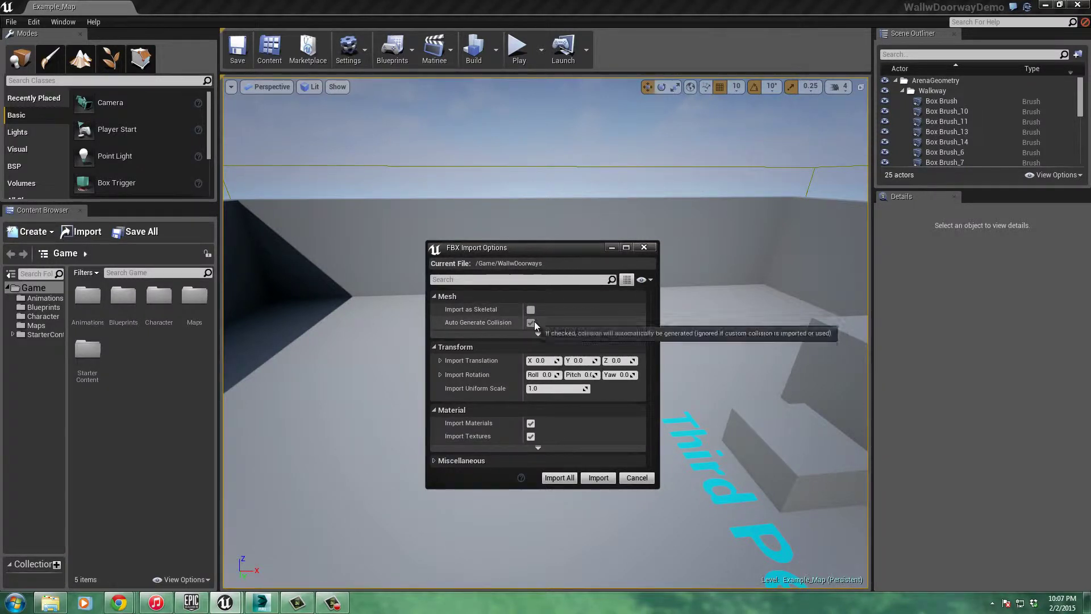
pyautogui.click(559, 478)
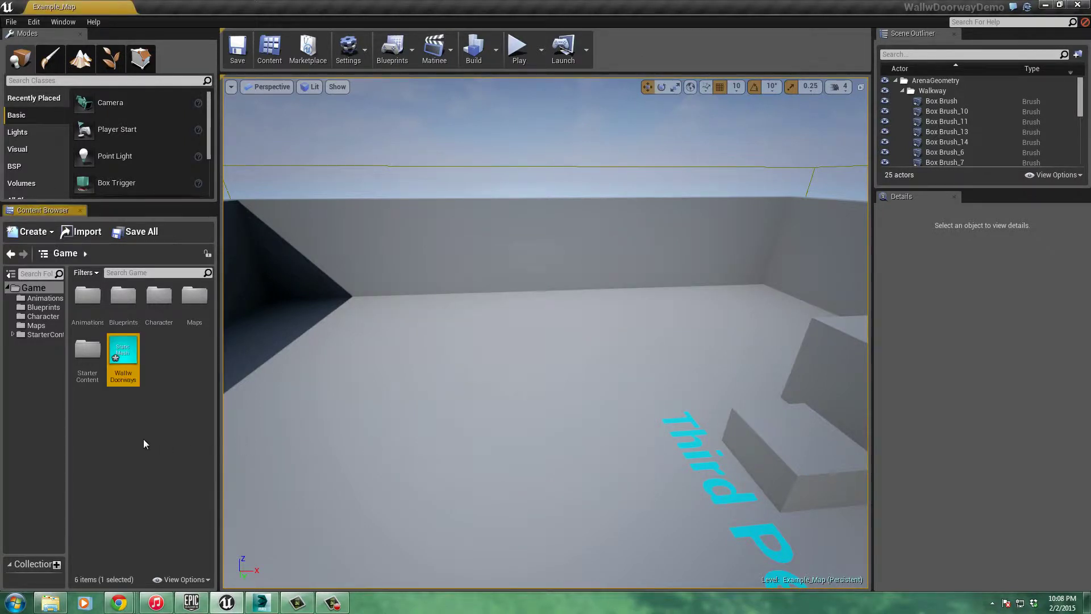
# Place the WallwDoorways mesh on the open floor of the level and review its collision properties
pyautogui.moveTo(125, 352)
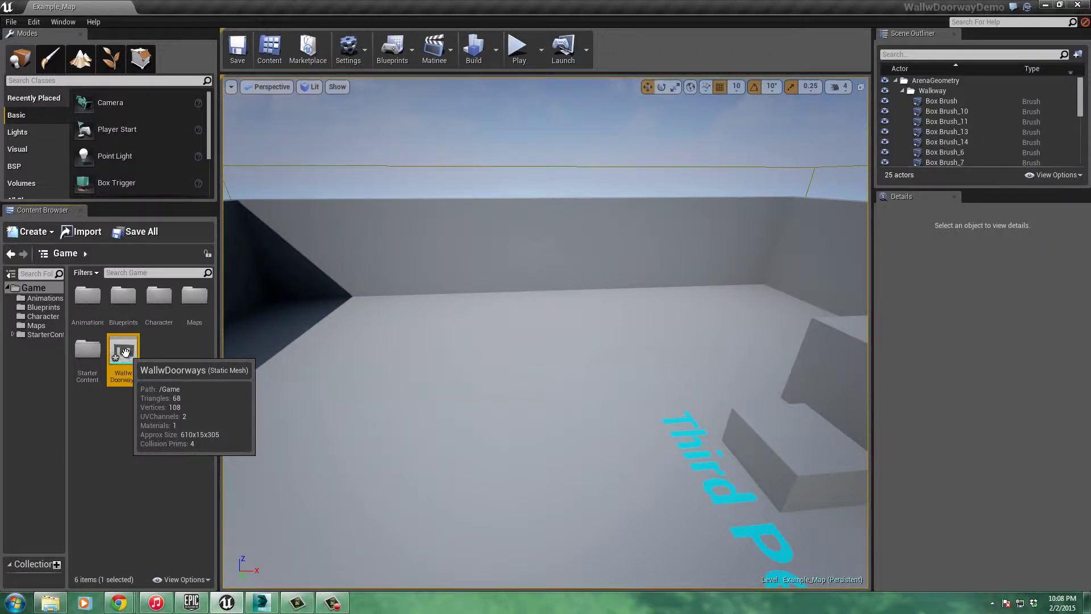
pyautogui.moveTo(125, 352); pyautogui.dragTo(446, 398)
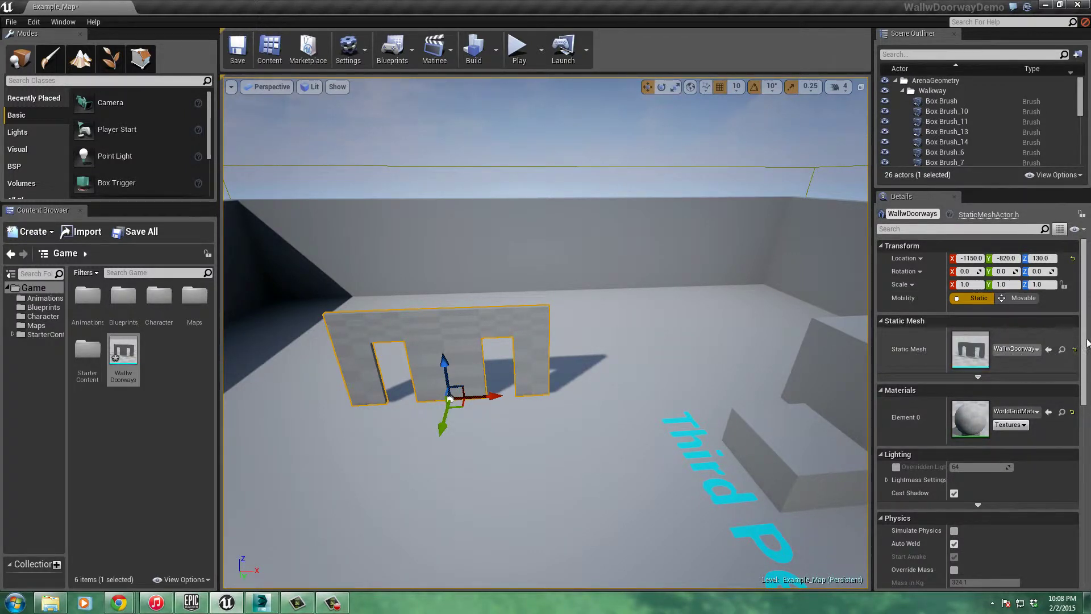
pyautogui.moveTo(1085, 345); pyautogui.dragTo(1081, 477)
pyautogui.moveTo(946, 342); pyautogui.dragTo(991, 350)
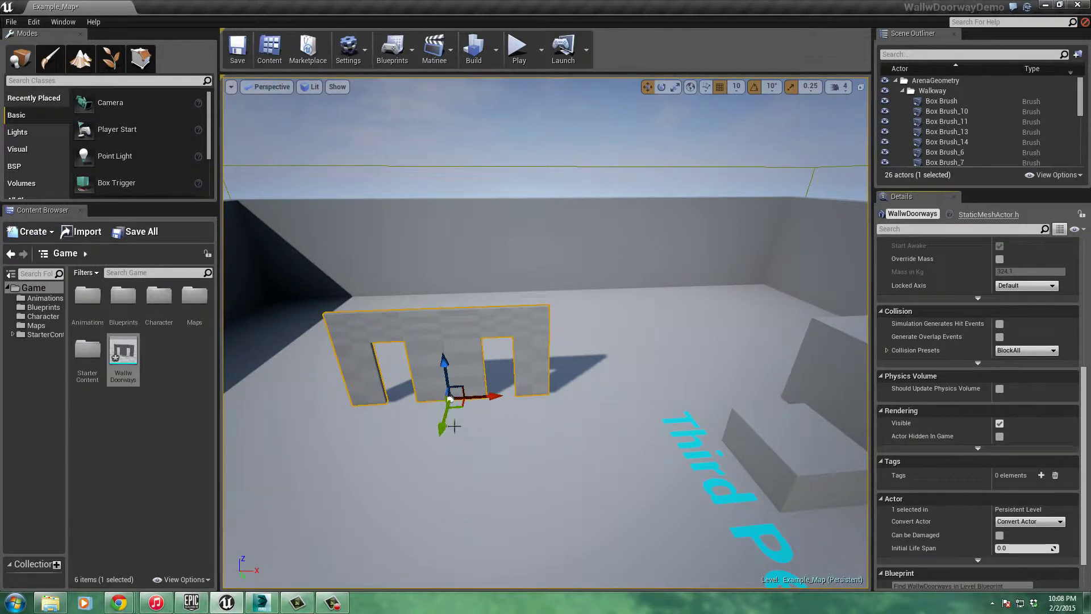
# Play the level from the floor in front of the wall and run the character through its right doorway and back
pyautogui.rightClick(465, 470)
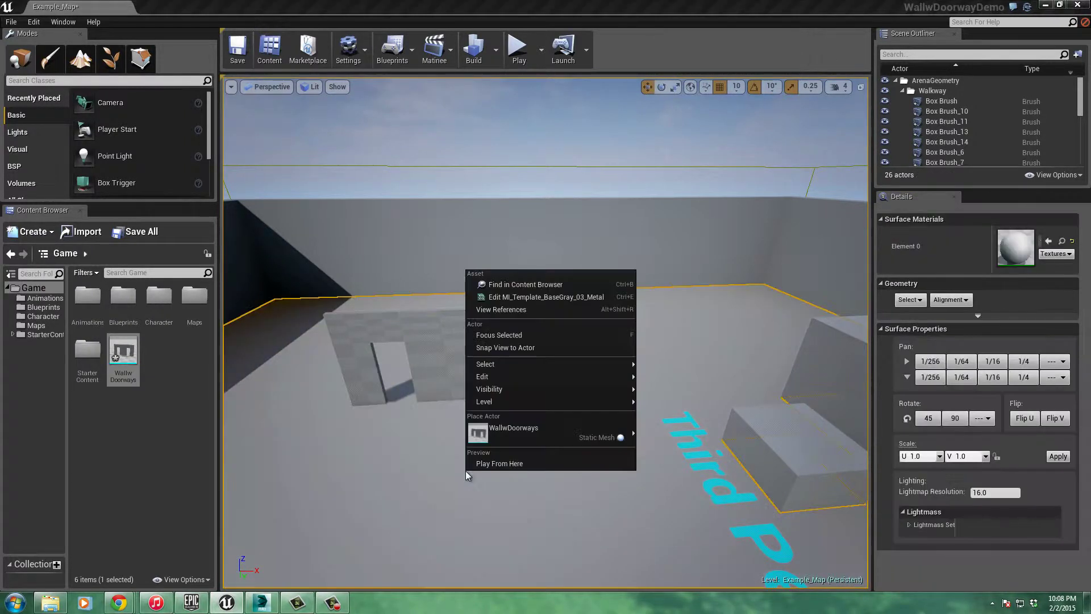
pyautogui.click(509, 464)
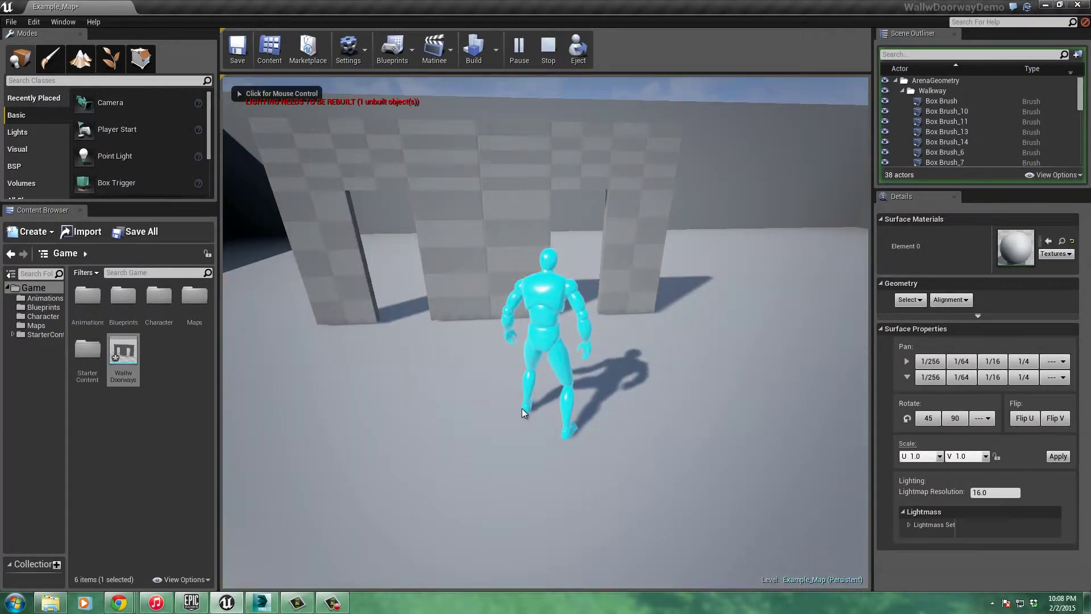
pyautogui.click(516, 418)
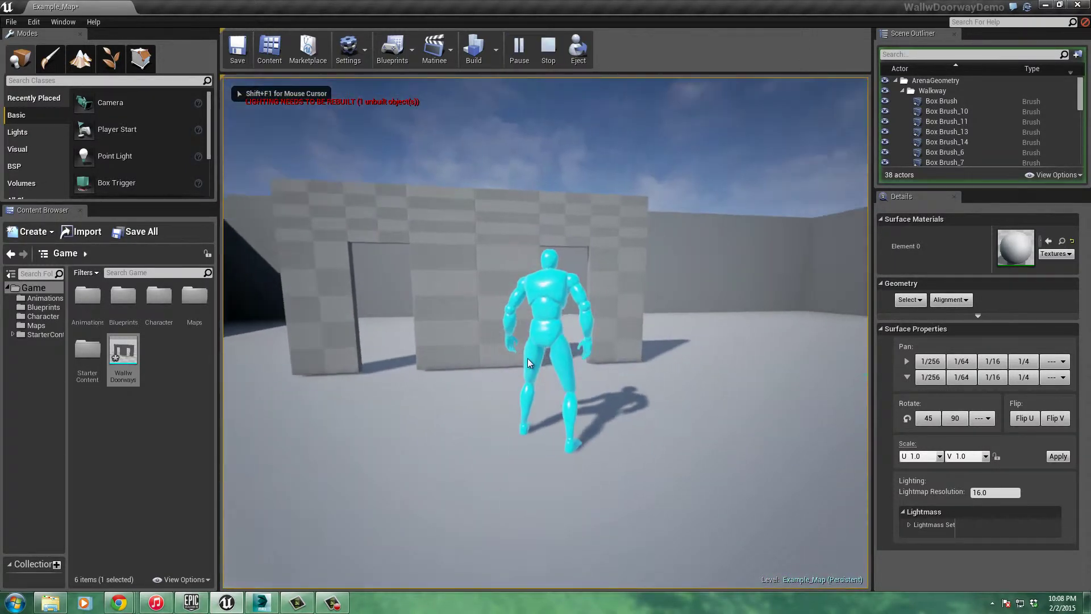
pyautogui.press('d')
pyautogui.press('w')
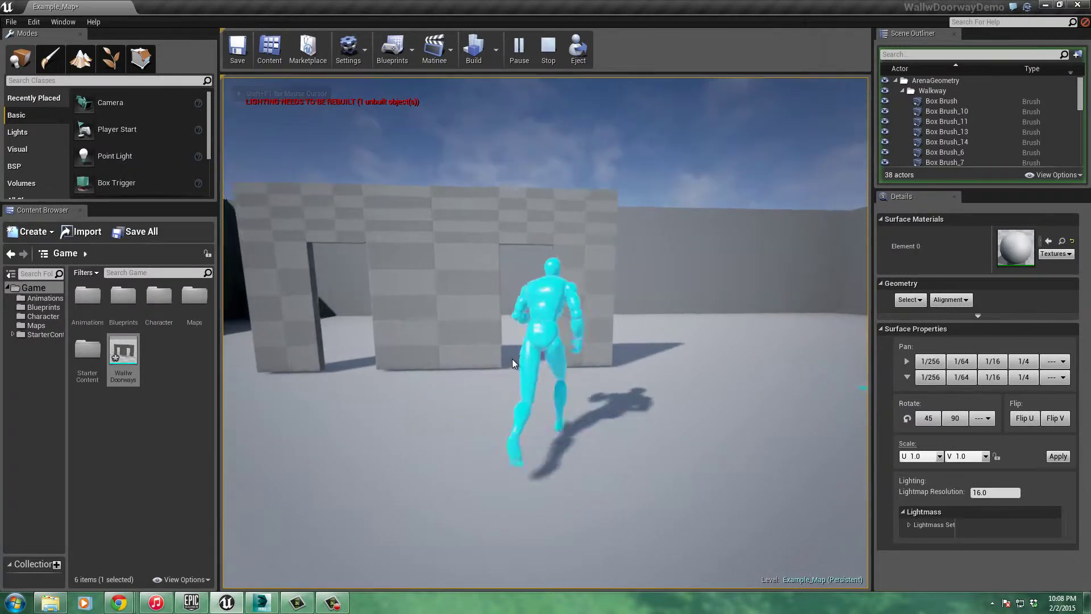
pyautogui.press('s')
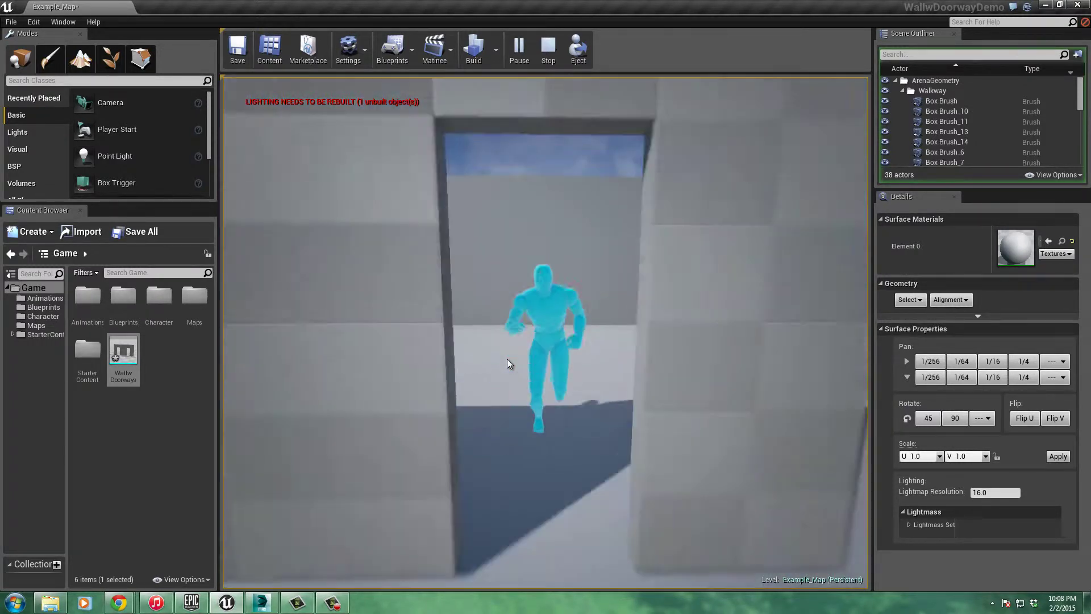
pyautogui.press('d')
pyautogui.press('w')
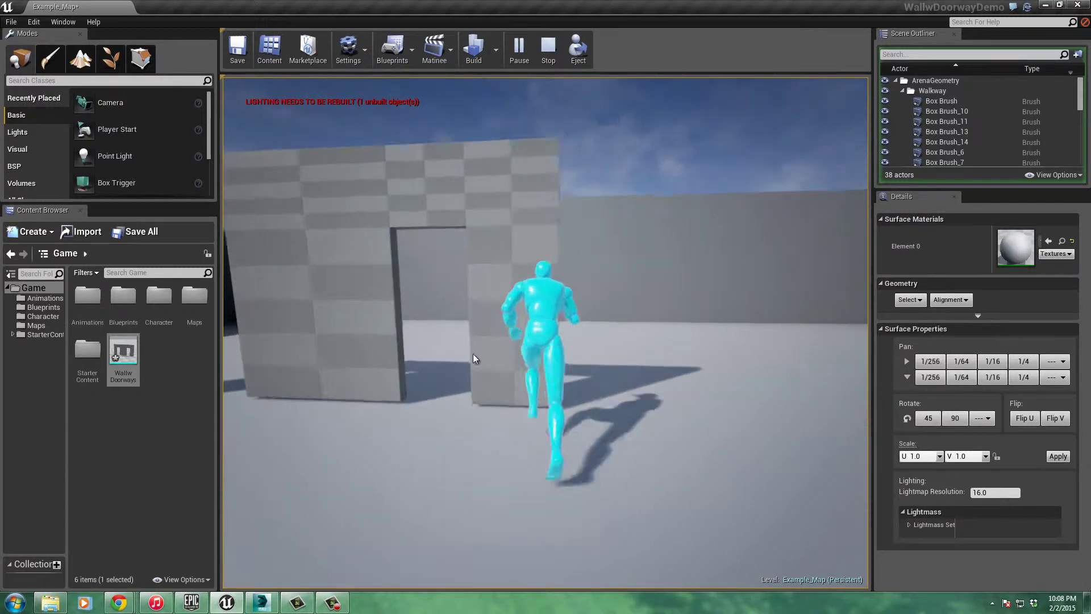
# Test collision on the wall's right and middle sections, and run the character through both doorways
pyautogui.press('w')
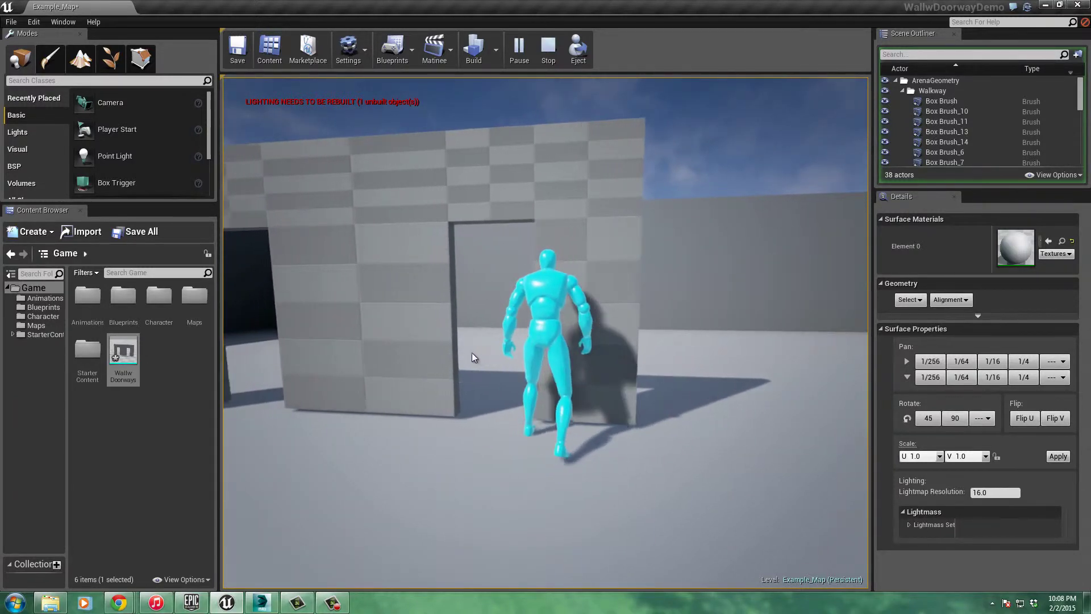
pyautogui.press('w')
pyautogui.press('s')
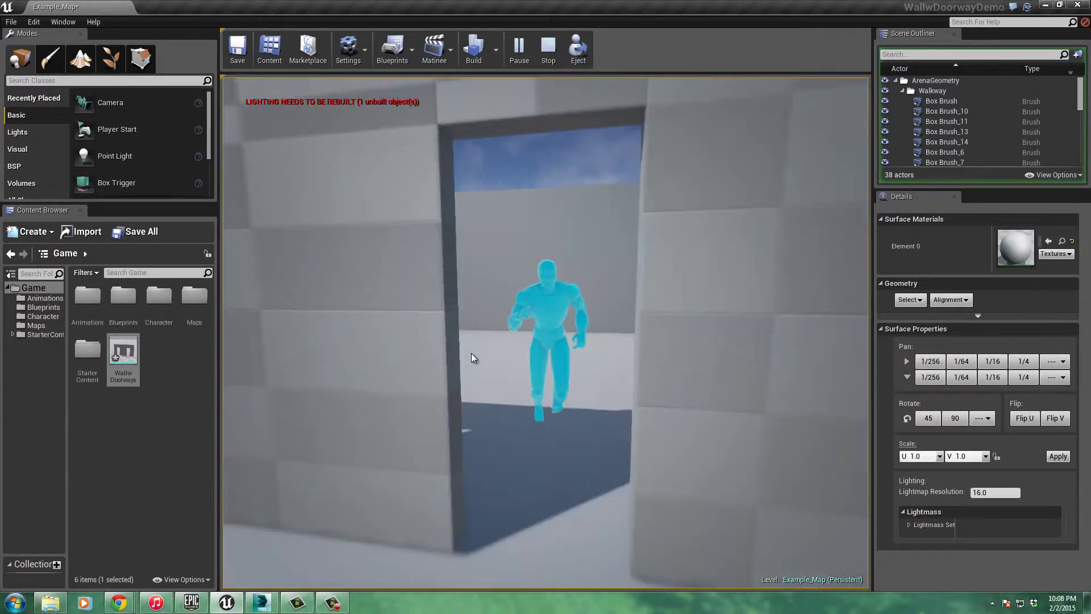
pyautogui.press('a')
pyautogui.press('w')
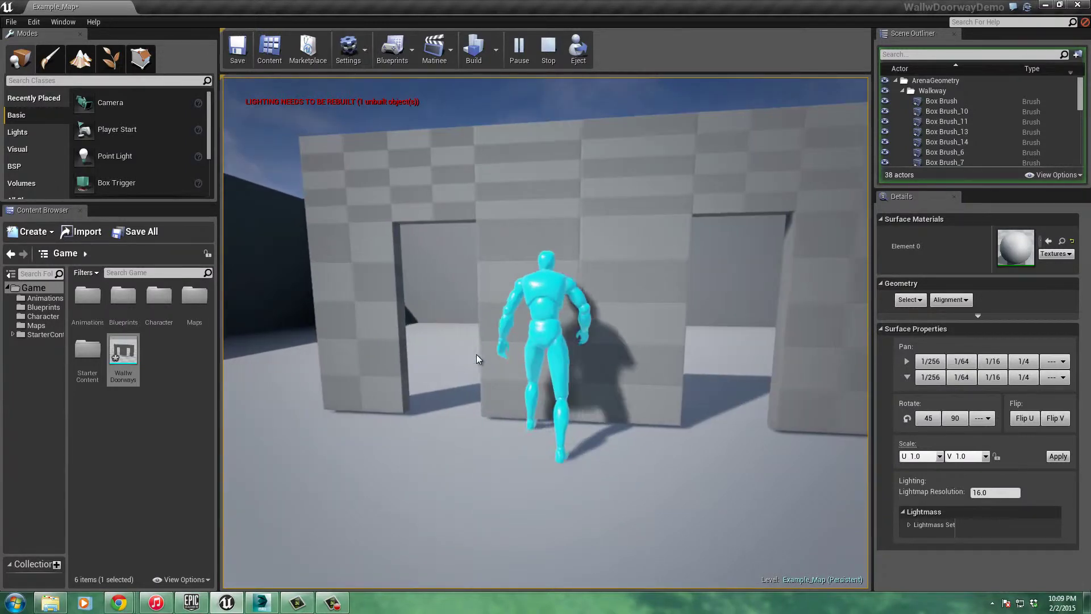
pyautogui.press('a')
pyautogui.press('w')
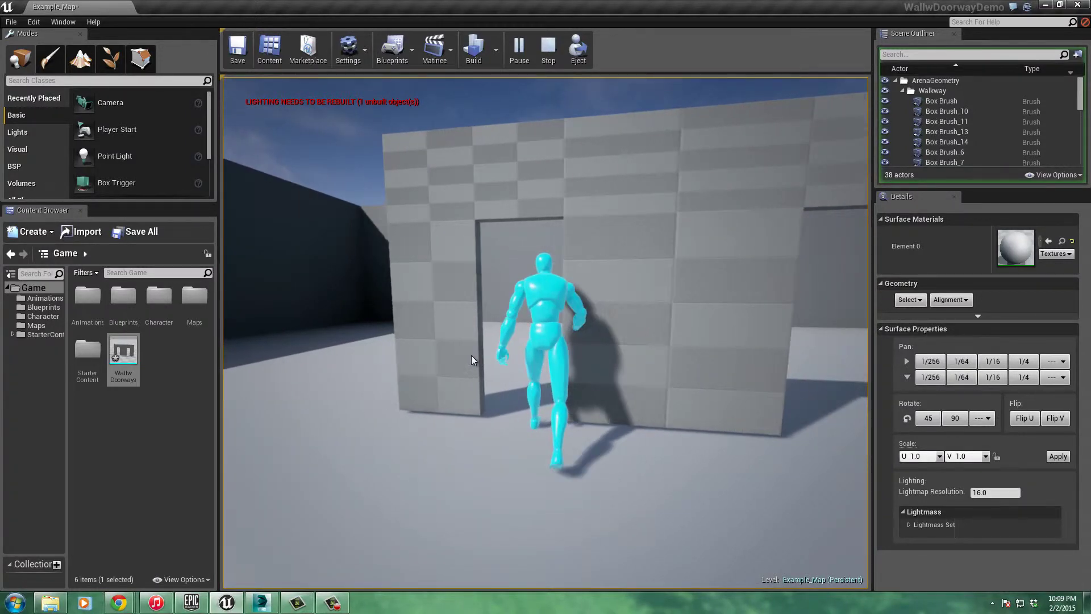
pyautogui.press('s')
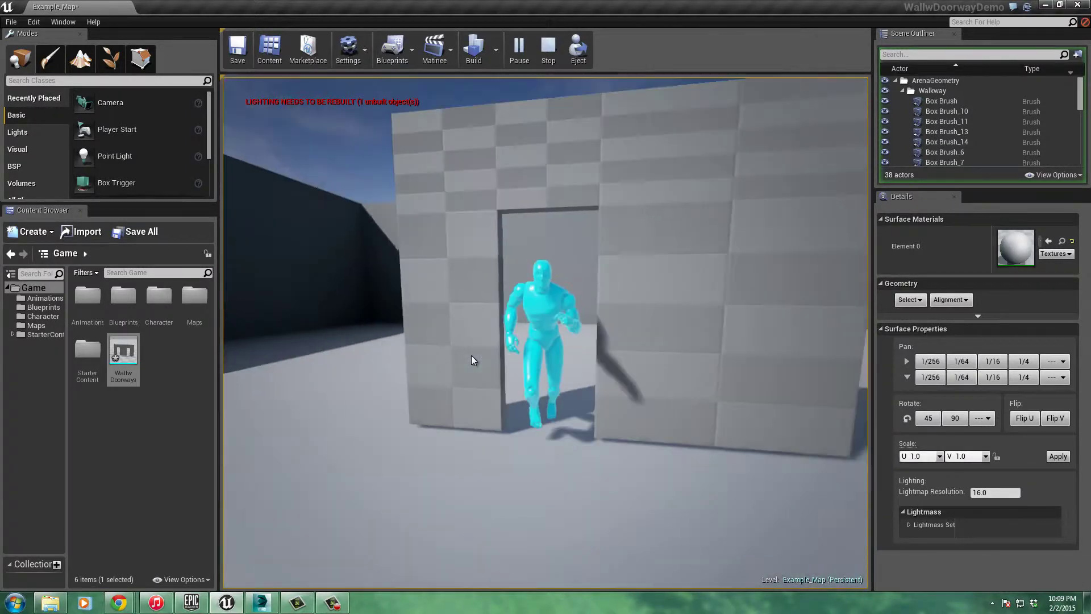
pyautogui.press('d')
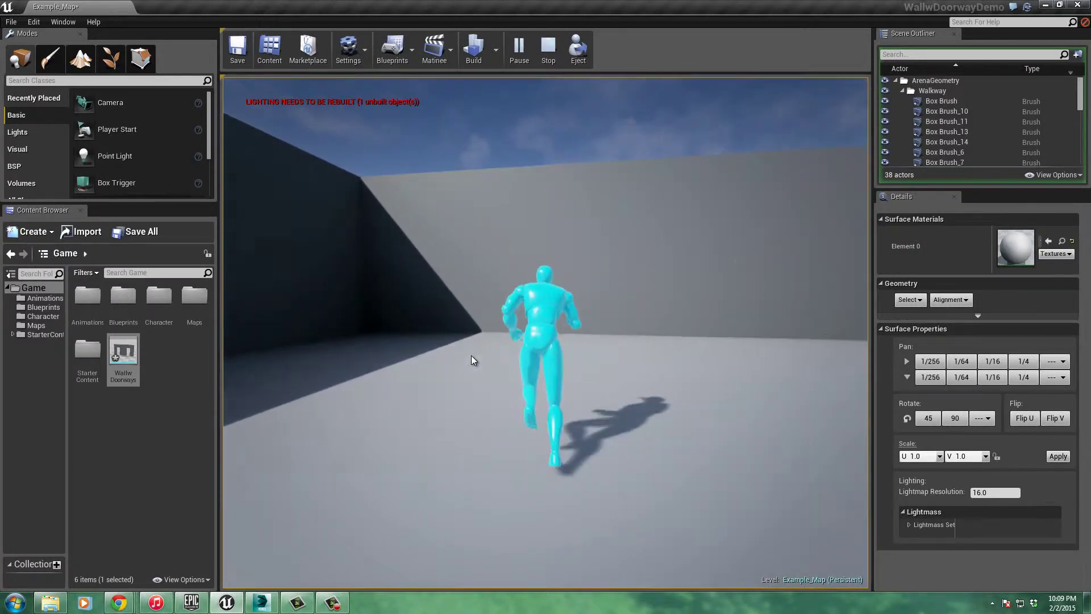
# Back the character away from the wall and run it against the solid section left of the left doorway
pyautogui.press('s')
pyautogui.press('w')
pyautogui.press('a')
pyautogui.press('s')
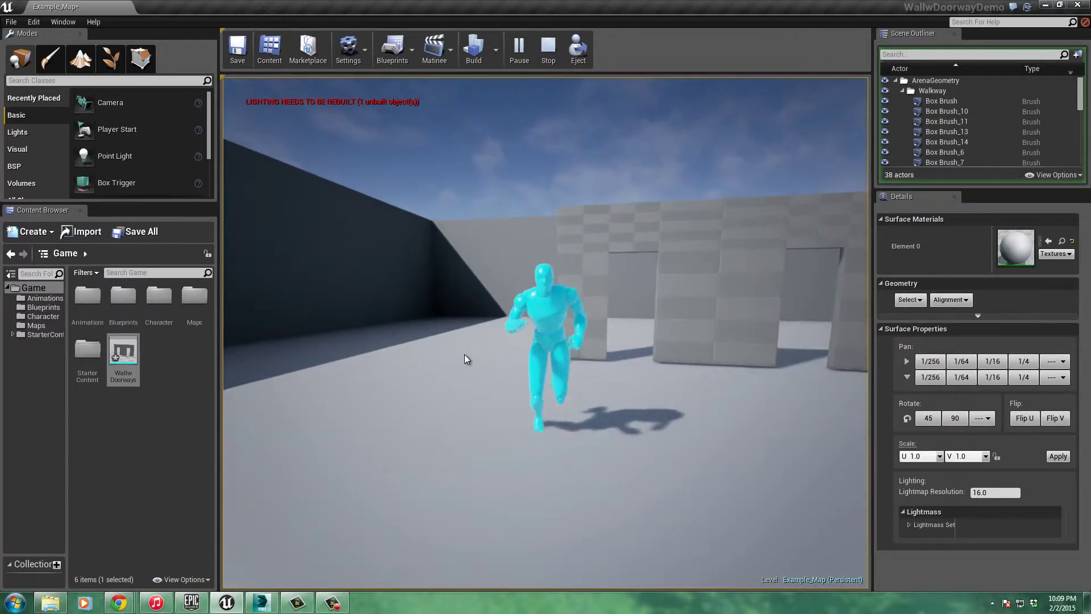
pyautogui.press('w')
pyautogui.press('d')
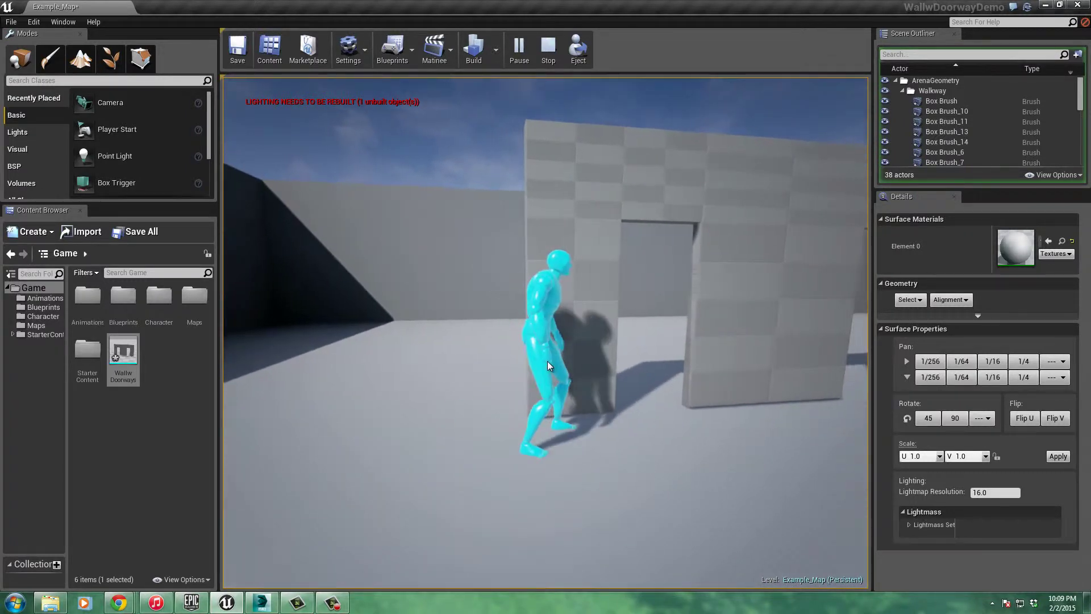
pyautogui.press('w')
pyautogui.press('a')
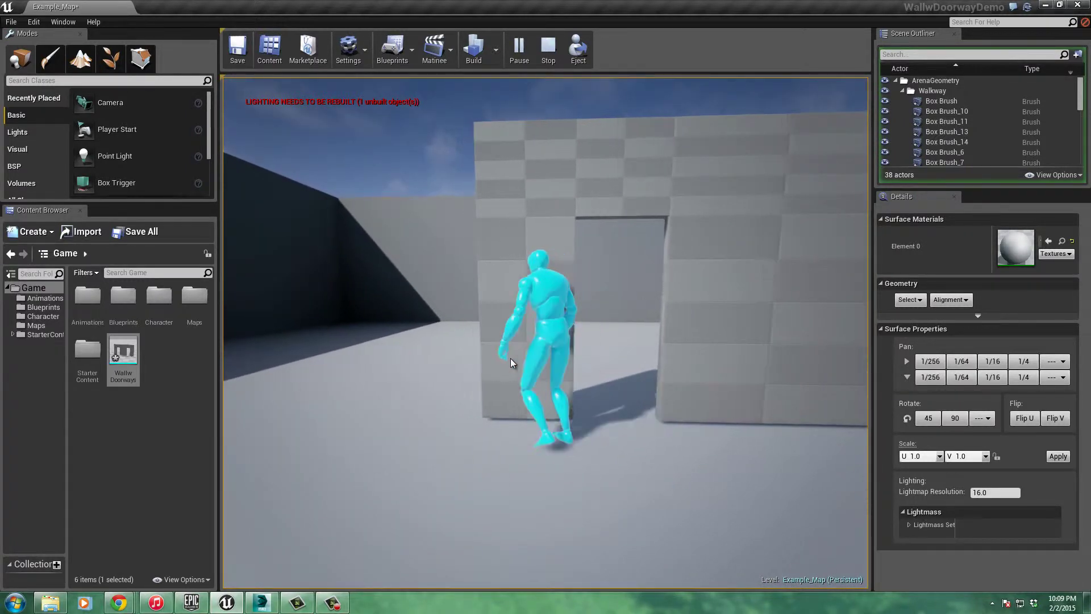
pyautogui.press('w')
pyautogui.press('a')
# Run the character to the back side of the wall and return through a doorway to the front
pyautogui.press('w')
pyautogui.press('a')
pyautogui.press('w')
pyautogui.press('s')
pyautogui.press('d')
pyautogui.press('w')
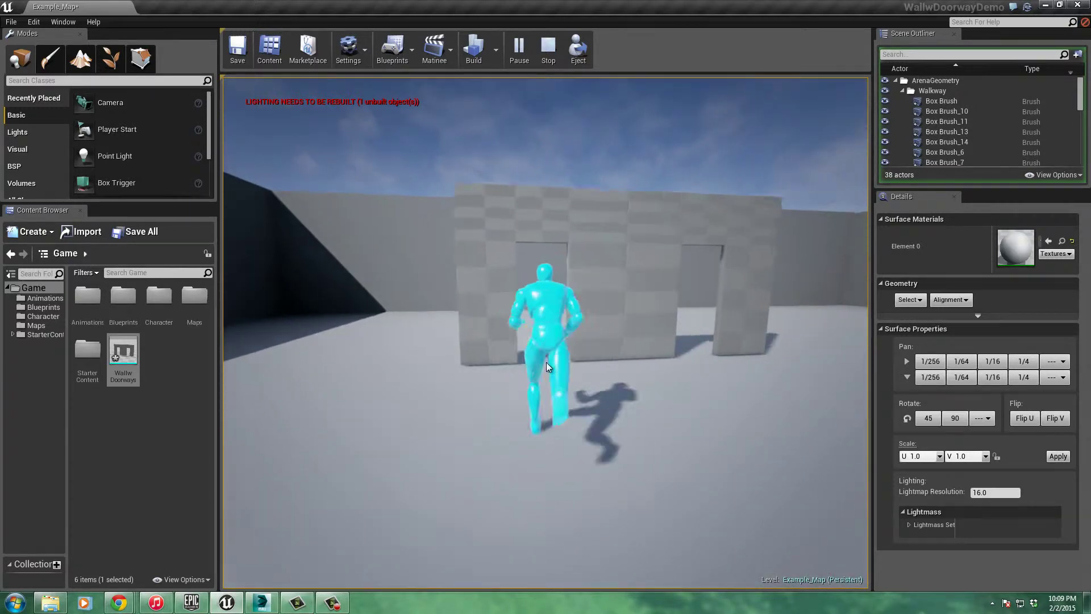
pyautogui.press('w')
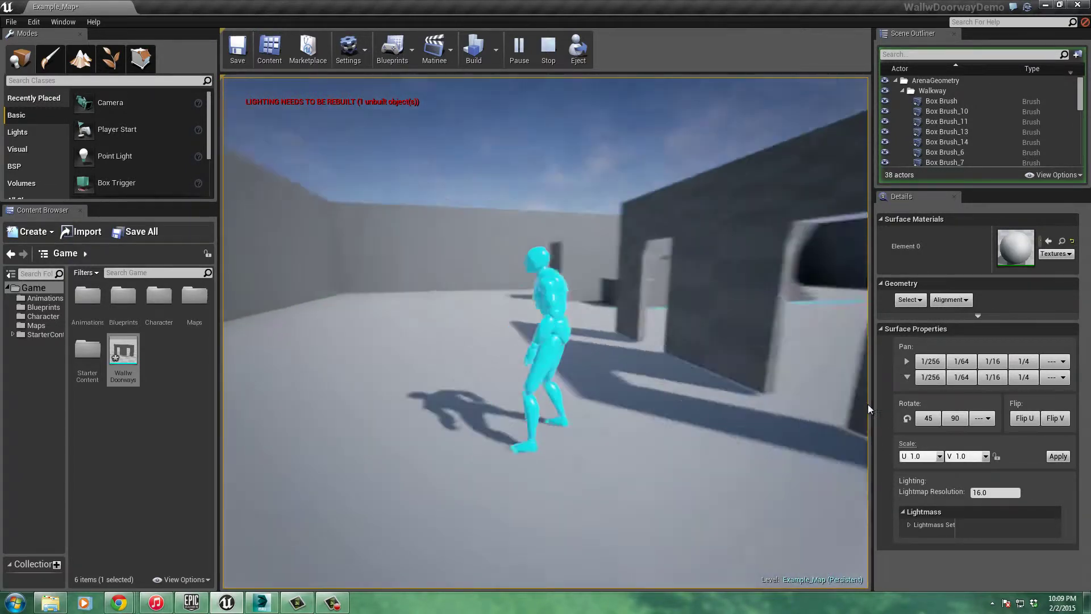
pyautogui.press('d')
pyautogui.press('w')
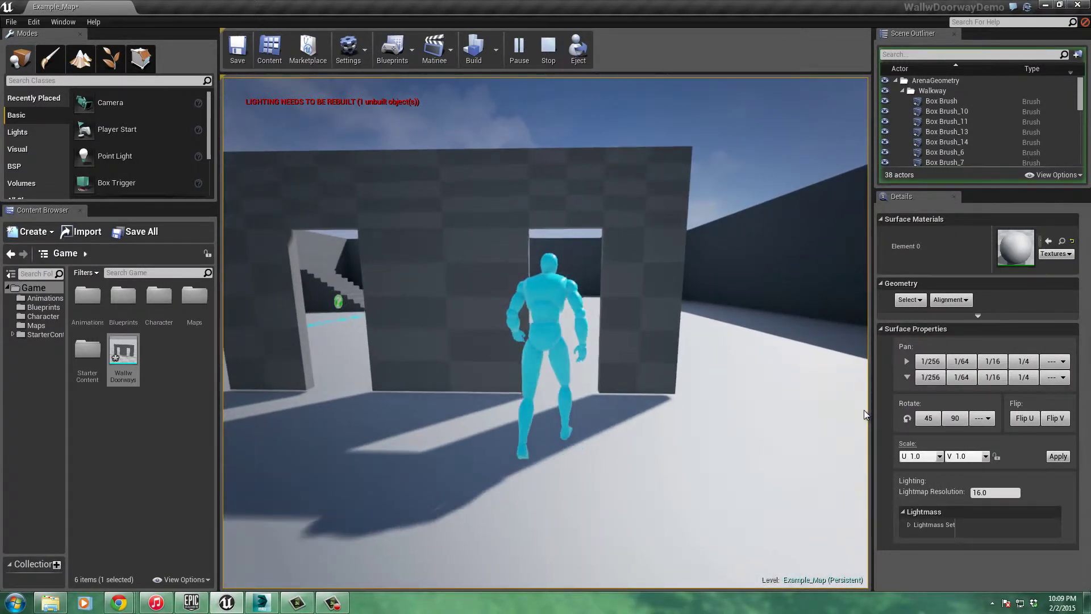
pyautogui.press('w')
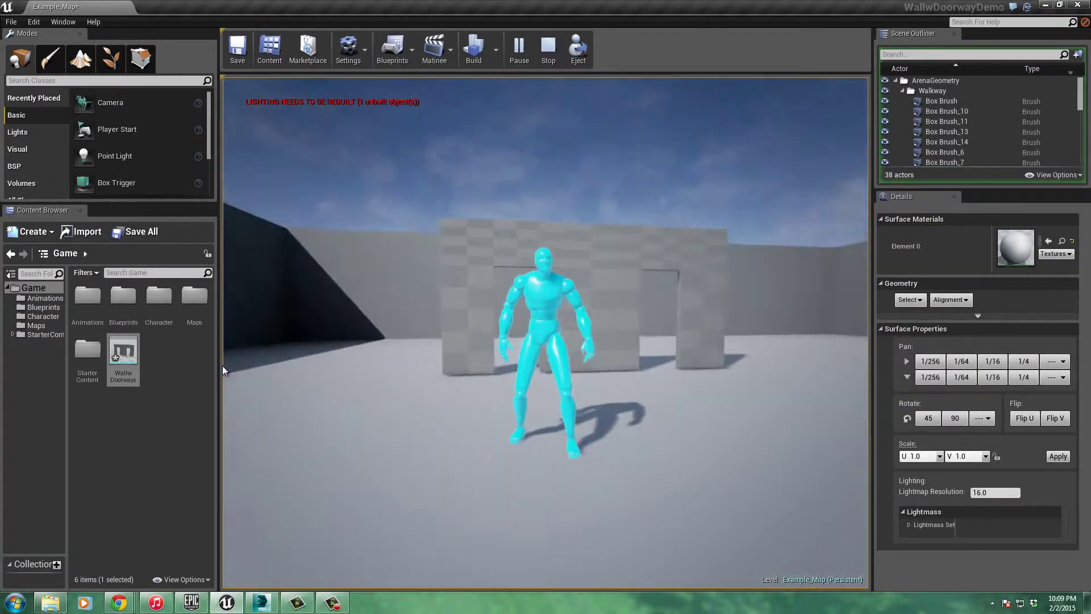
# Jump the character against the wall's middle section, and run it through the right doorway and back to the open floor
pyautogui.press('w')
pyautogui.press('space')
pyautogui.press('space')
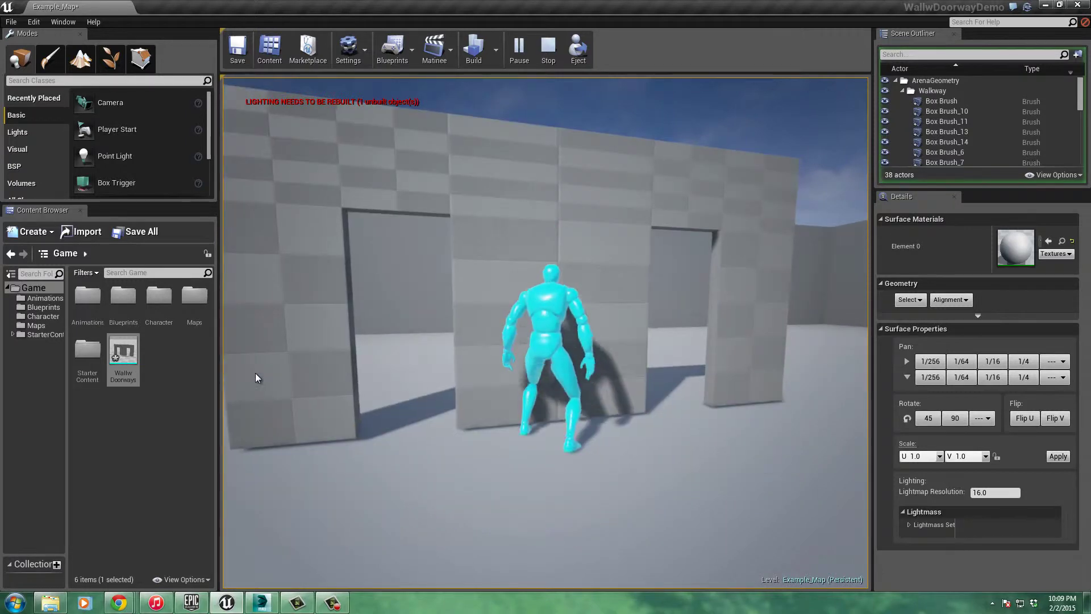
pyautogui.press('d')
pyautogui.press('w')
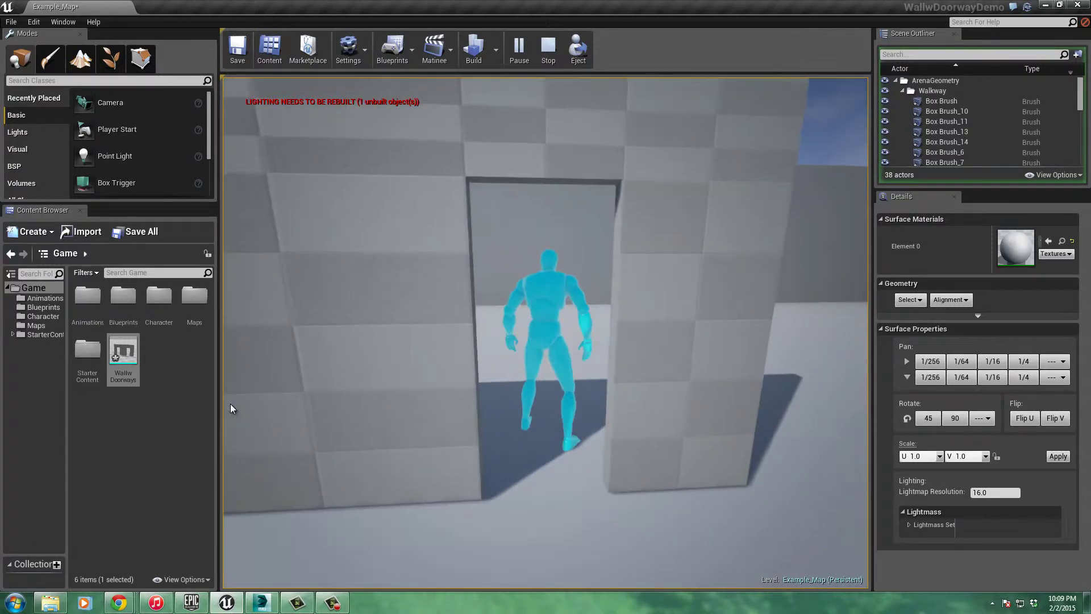
pyautogui.press('s')
pyautogui.press('a')
pyautogui.press('s')
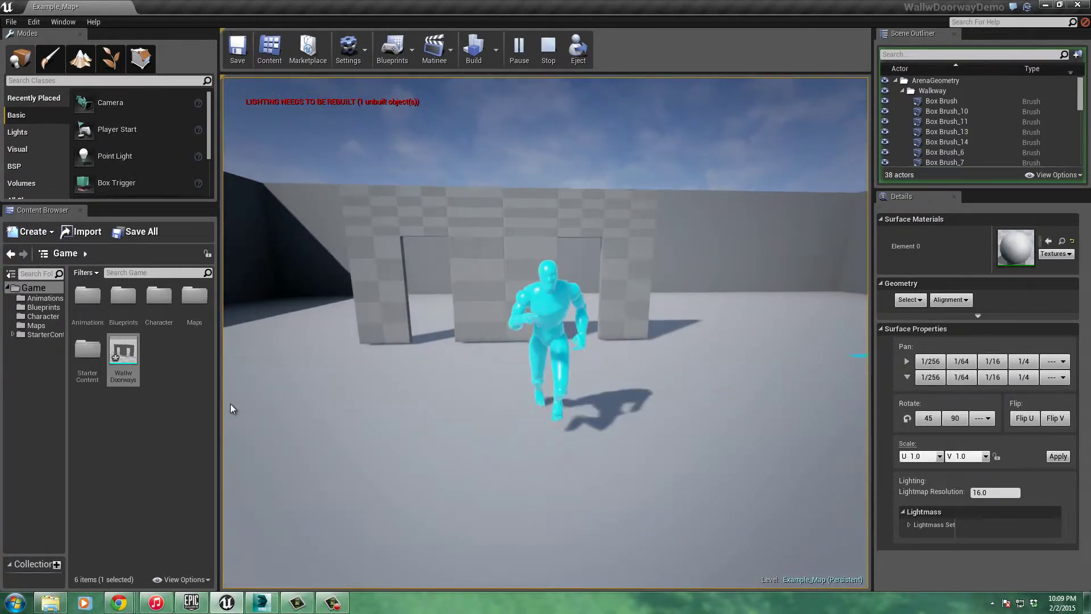
# Jump the character against the wall beside the right doorway, run it against the middle section, and end the play session
pyautogui.press('w')
pyautogui.press('space')
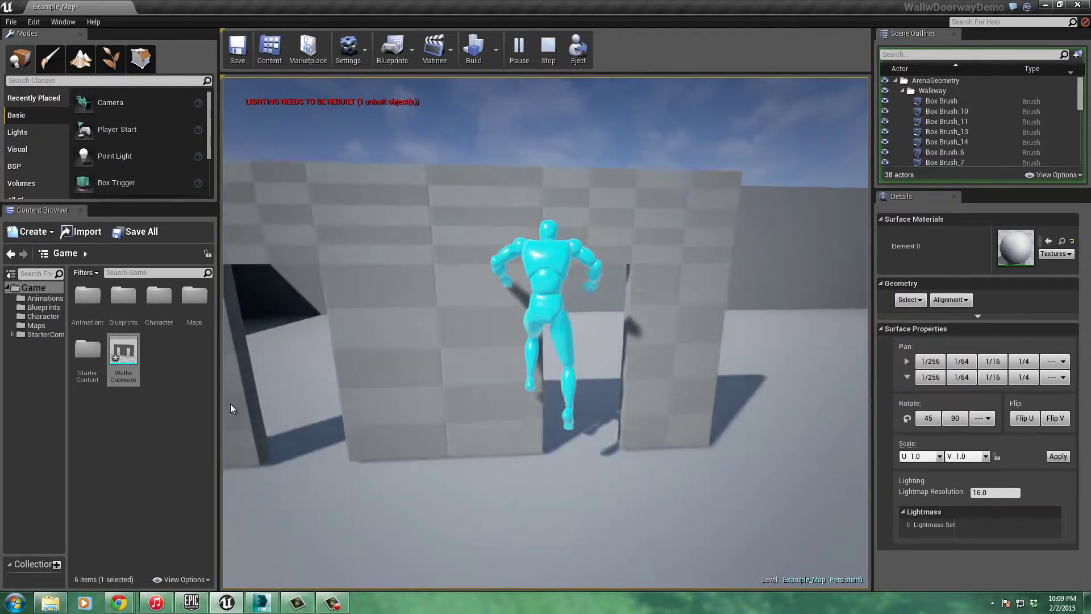
pyautogui.press('s')
pyautogui.press('a')
pyautogui.press('w')
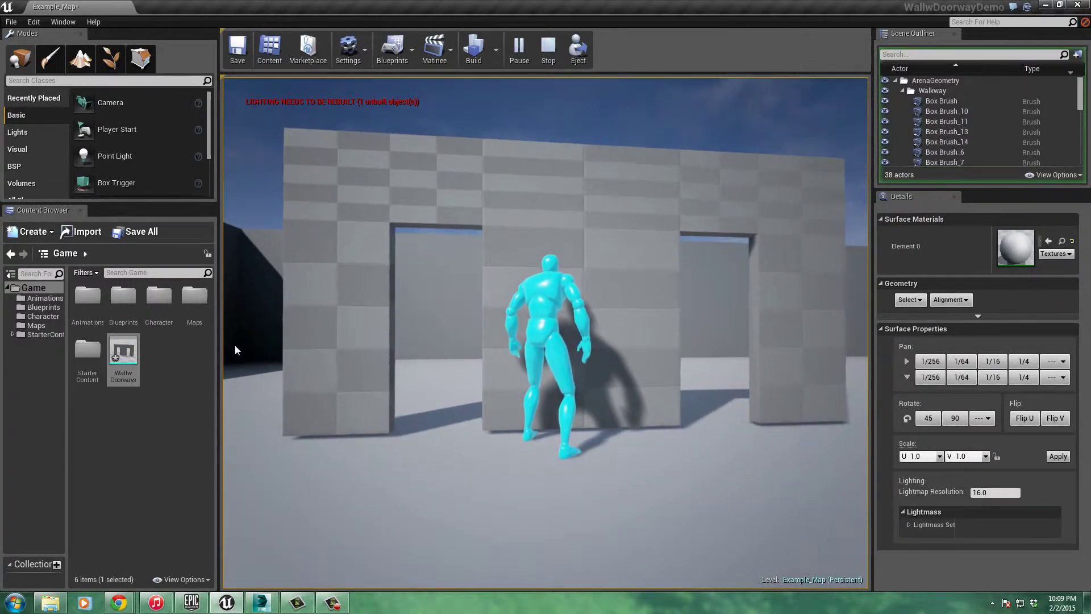
pyautogui.press('Escape')
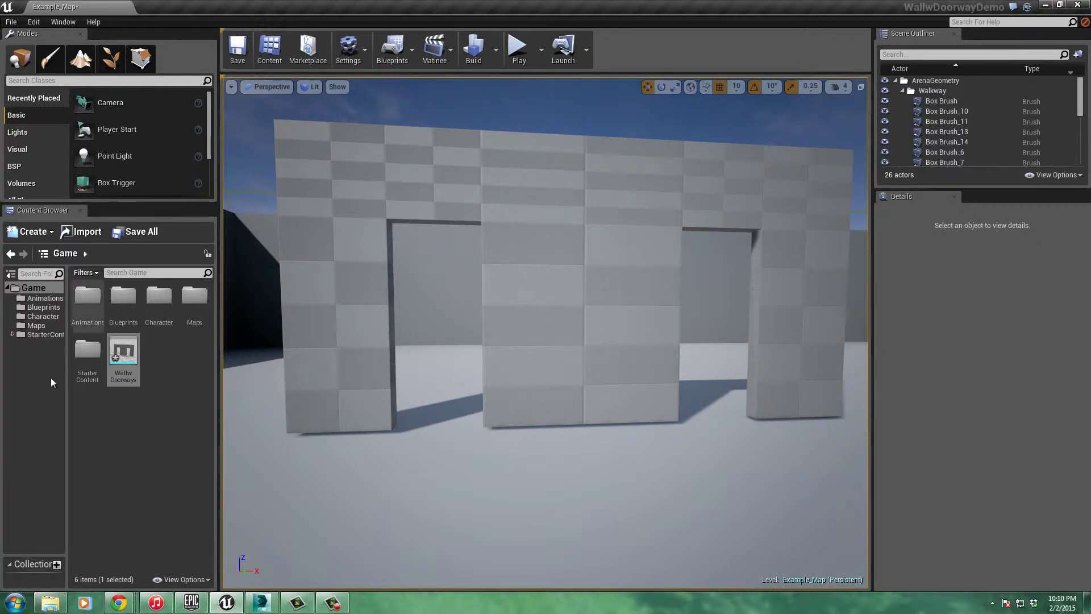
# Apply the M_Brick_Clay_New material from the StarterContent Materials folder to the wall in the level
pyautogui.click(13, 335)
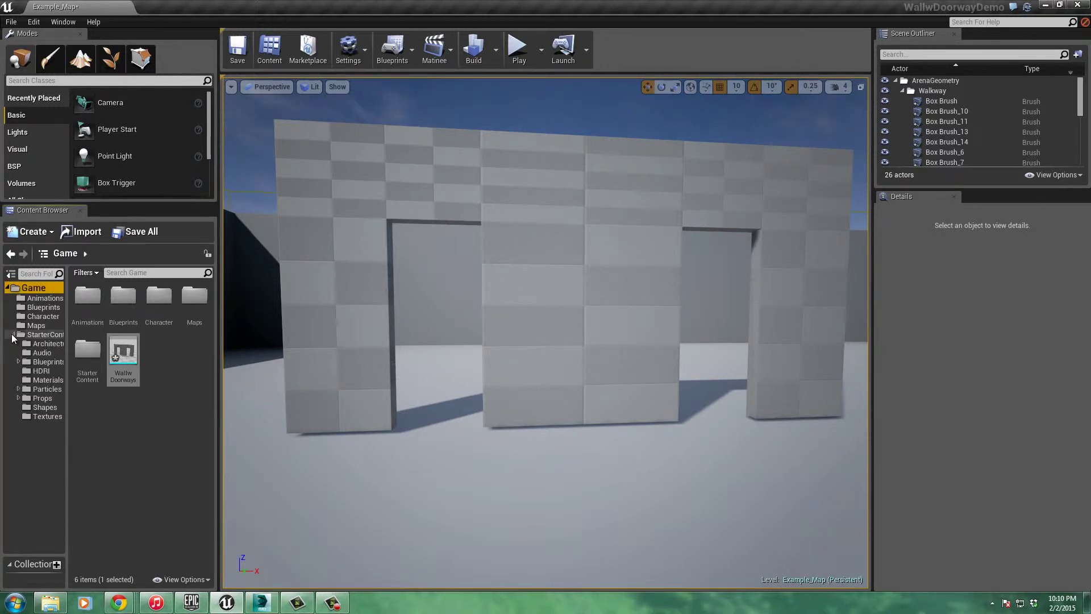
pyautogui.click(48, 380)
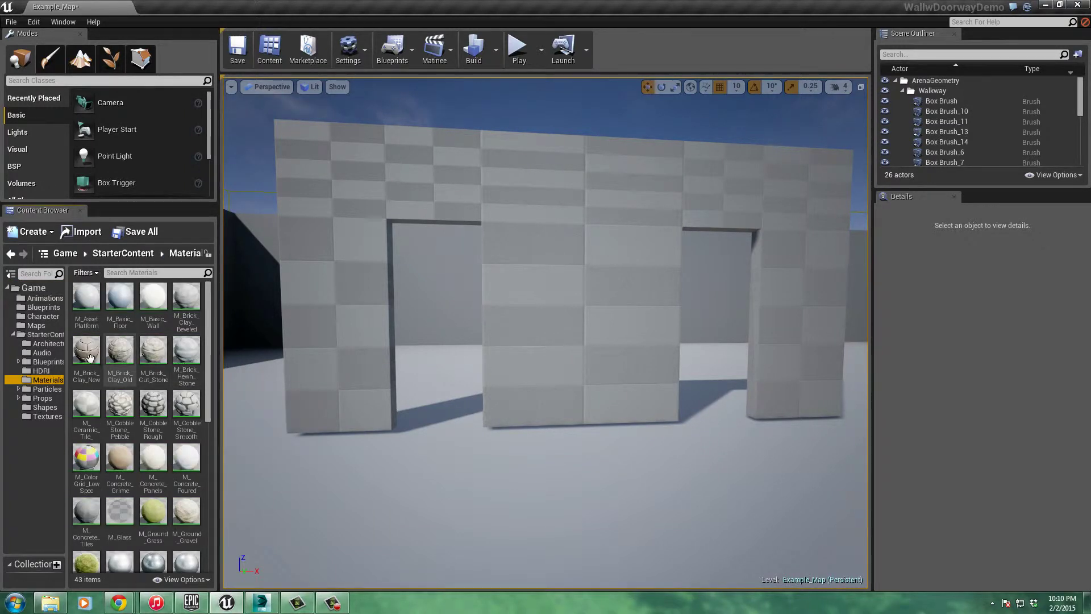
pyautogui.moveTo(89, 356); pyautogui.dragTo(326, 277)
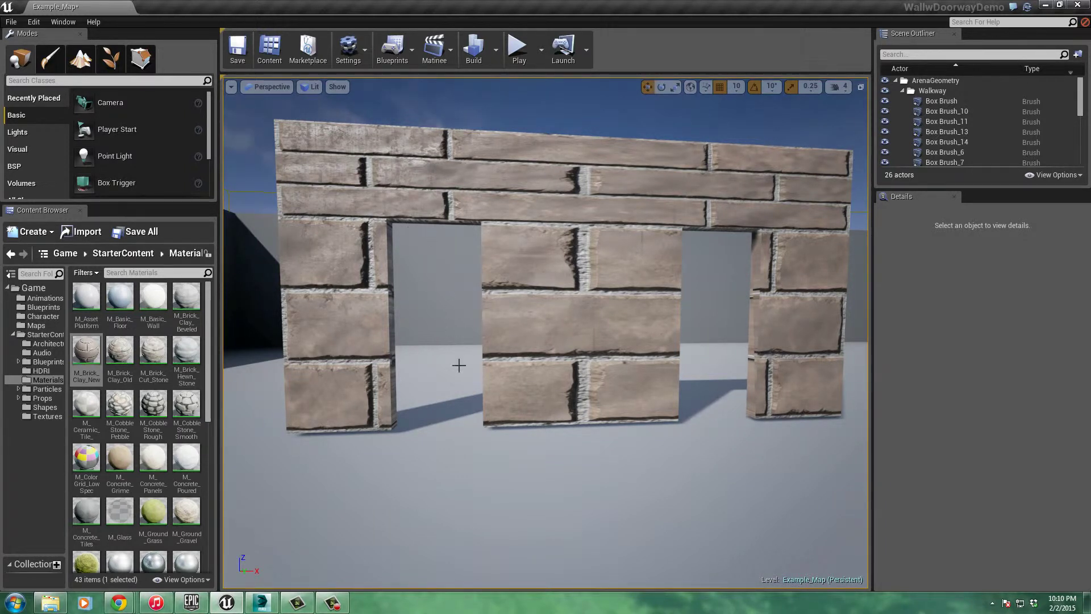
# Switch to 3ds Max, view the wall from the front, and select only the WallwDoorways object
pyautogui.click(260, 603)
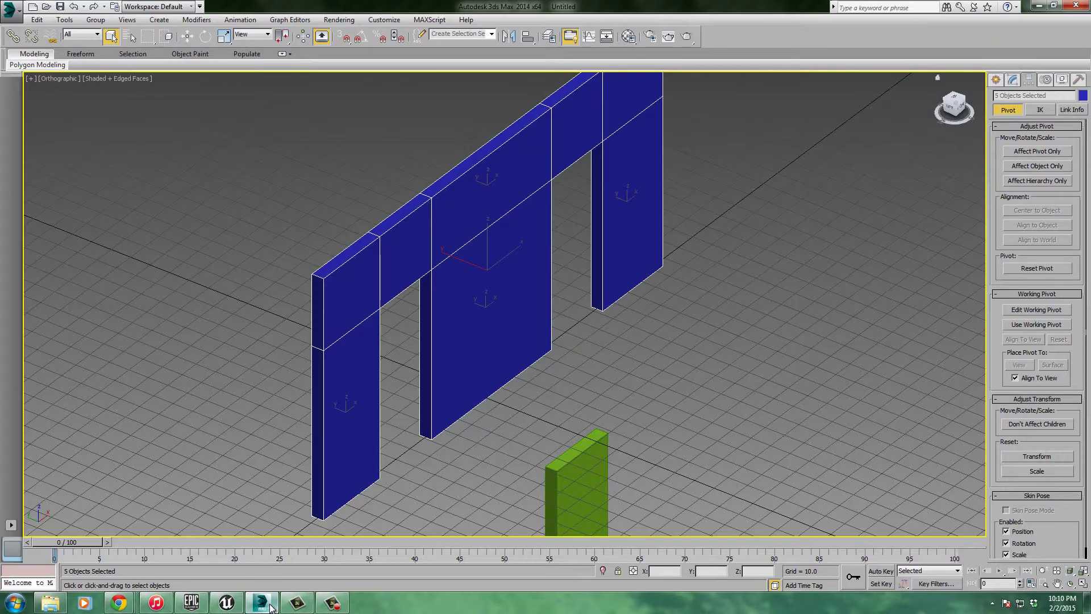
pyautogui.keyDown('alt'); pyautogui.moveTo(594, 342); pyautogui.dragTo(553, 313, button='middle'); pyautogui.keyUp('alt')
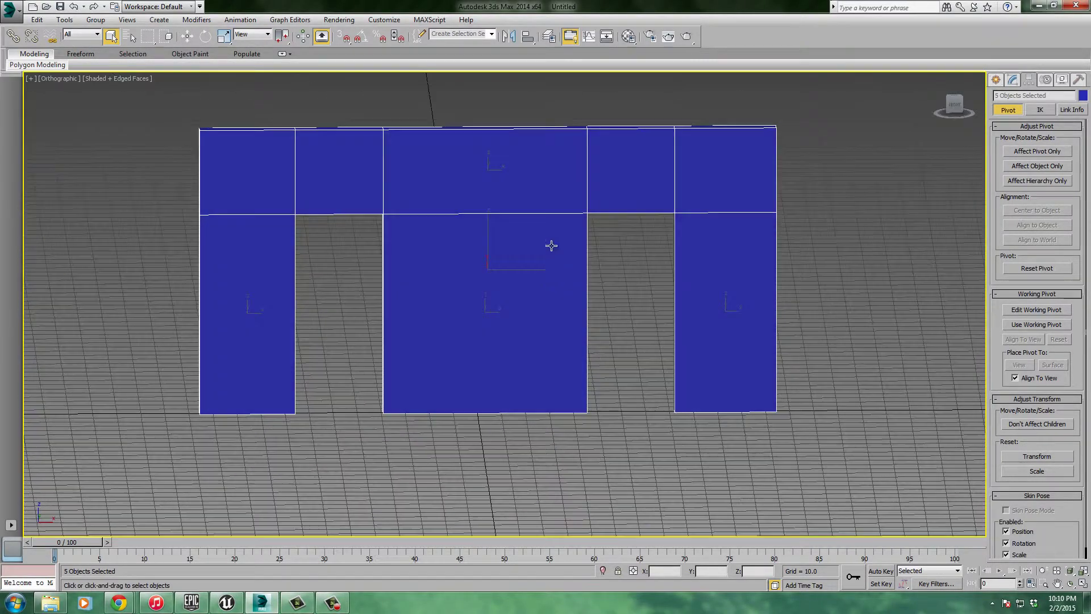
pyautogui.click(787, 233)
pyautogui.click(525, 177)
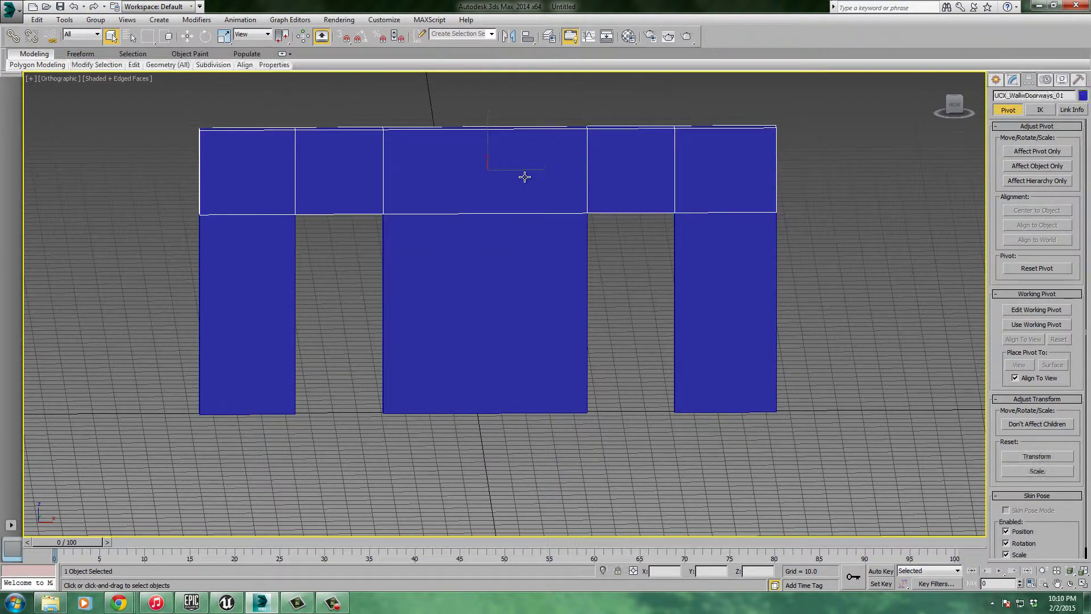
pyautogui.click(508, 271)
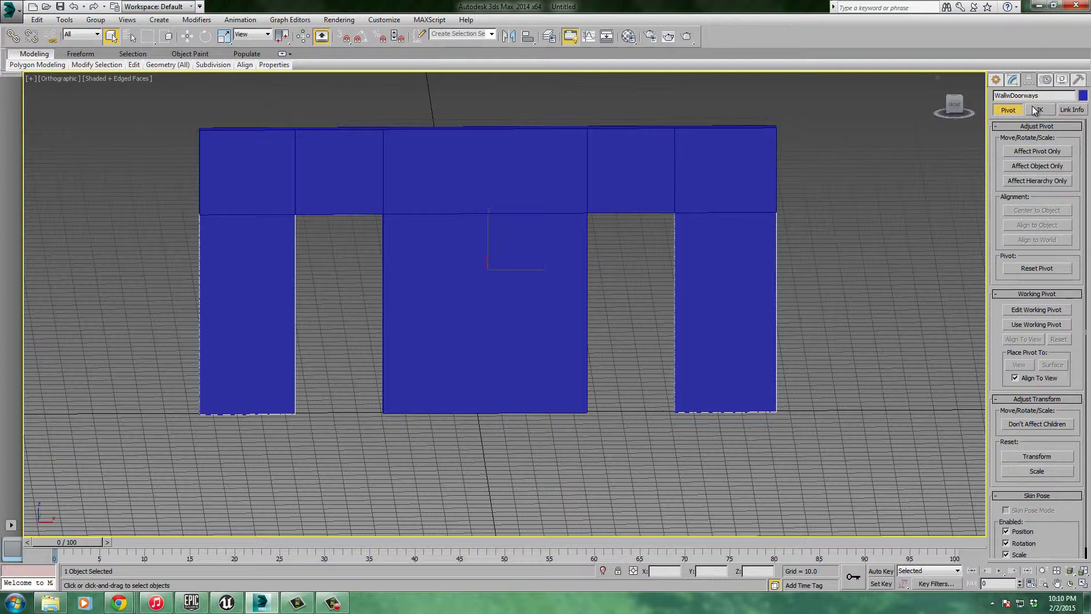
# Add a UVW Map modifier to WallwDoorways, with Box mapping fitted to the object
pyautogui.click(1012, 81)
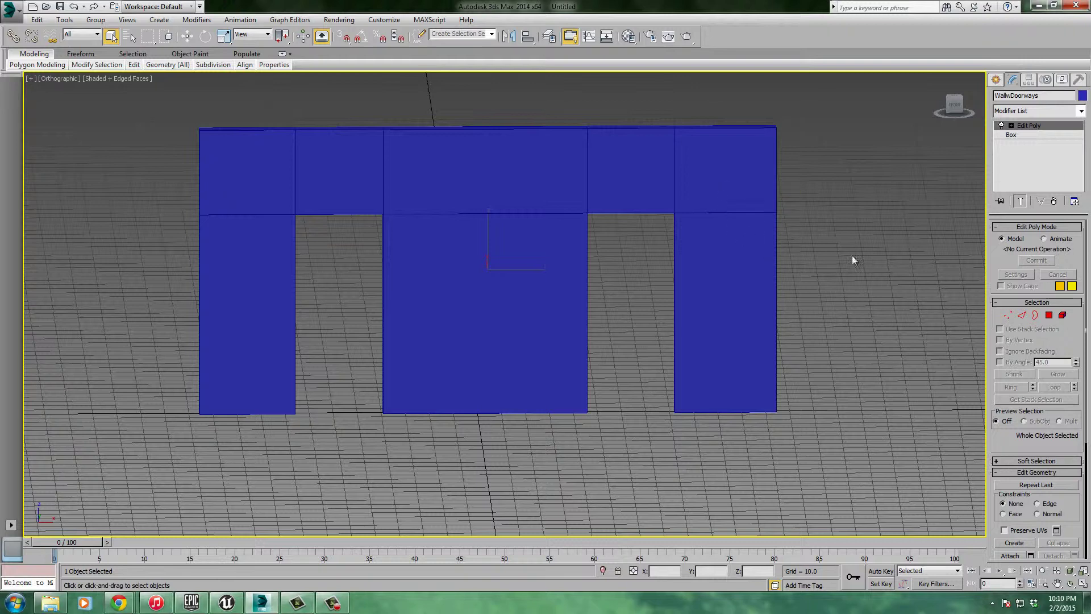
pyautogui.click(1017, 110)
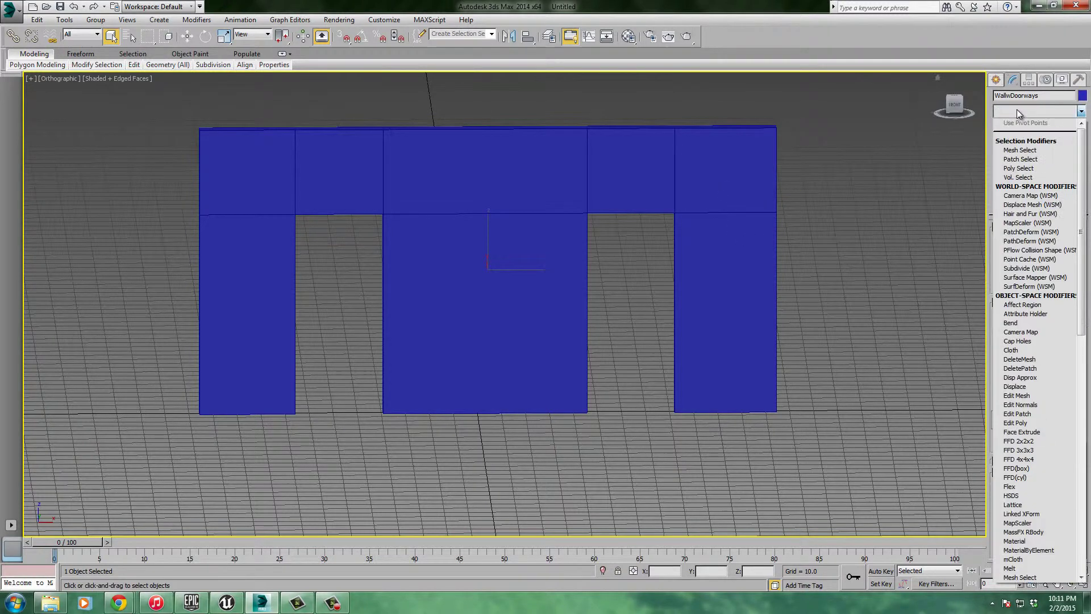
pyautogui.moveTo(1084, 182); pyautogui.dragTo(1085, 448)
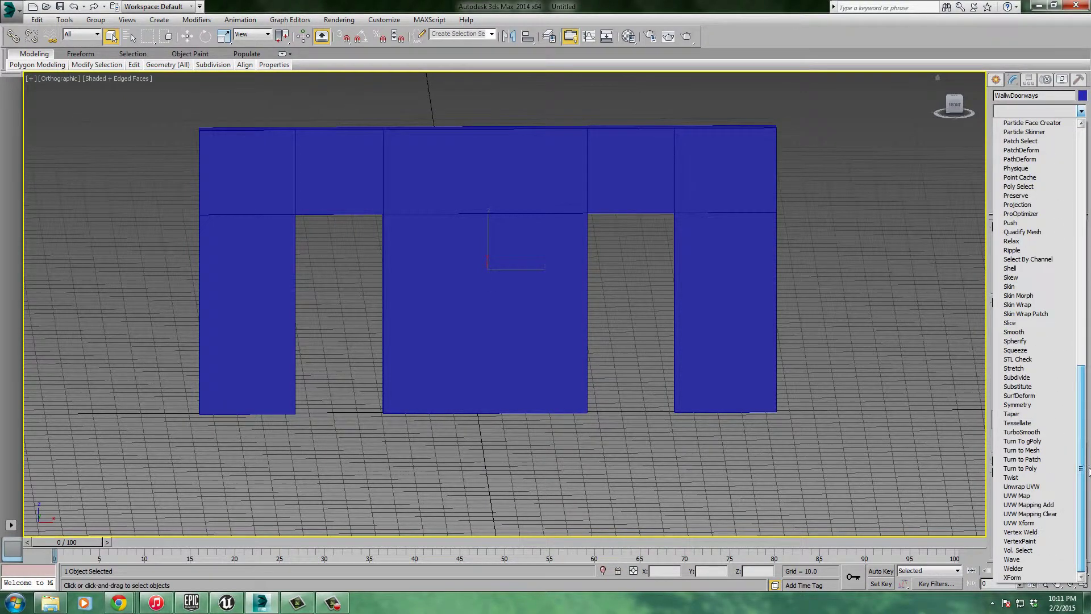
pyautogui.click(1034, 497)
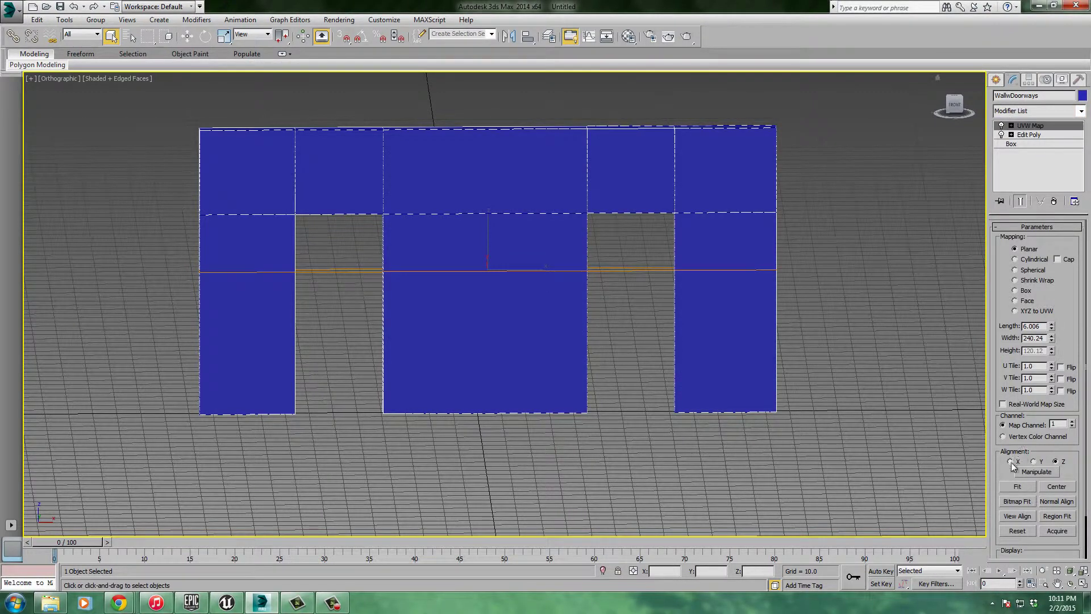
pyautogui.click(1015, 290)
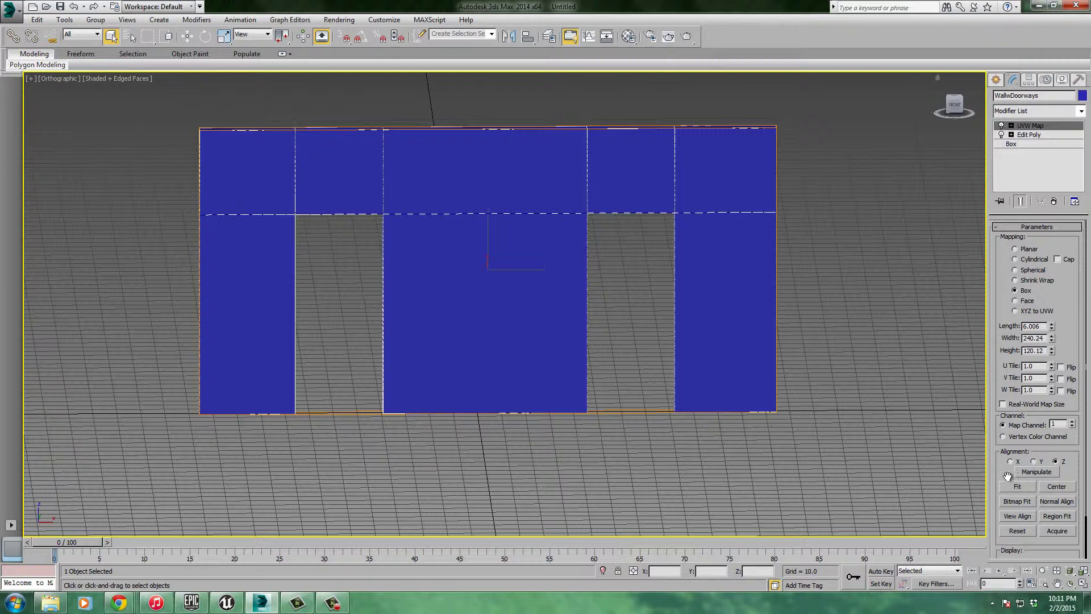
pyautogui.click(1016, 488)
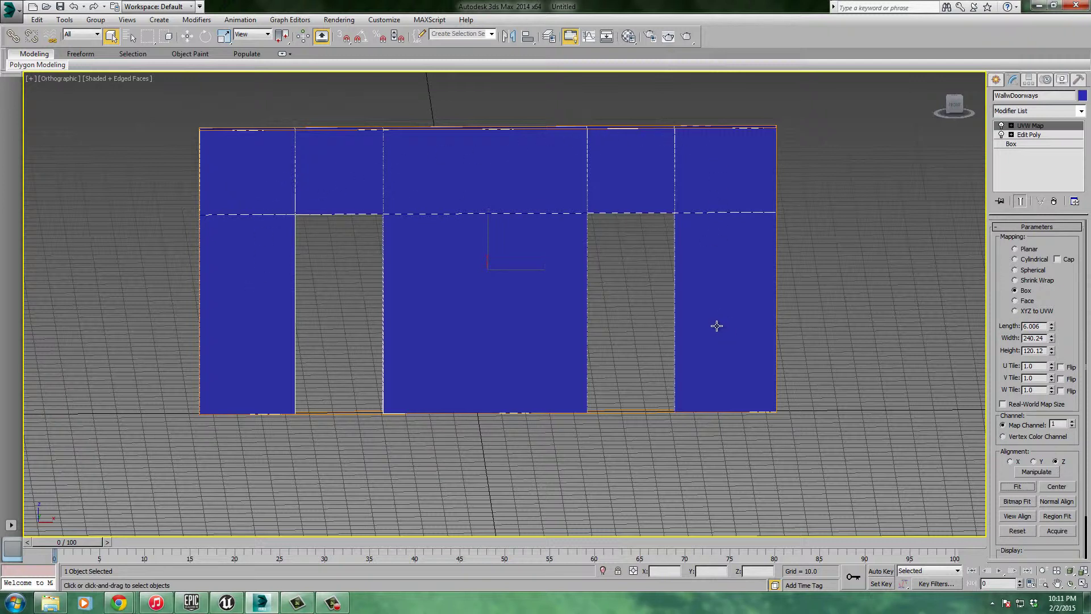
# Select the wall together with its collision pieces and export them to the export folder as WallwDoorwaysUVW.FBX
pyautogui.moveTo(862, 142); pyautogui.dragTo(128, 360)
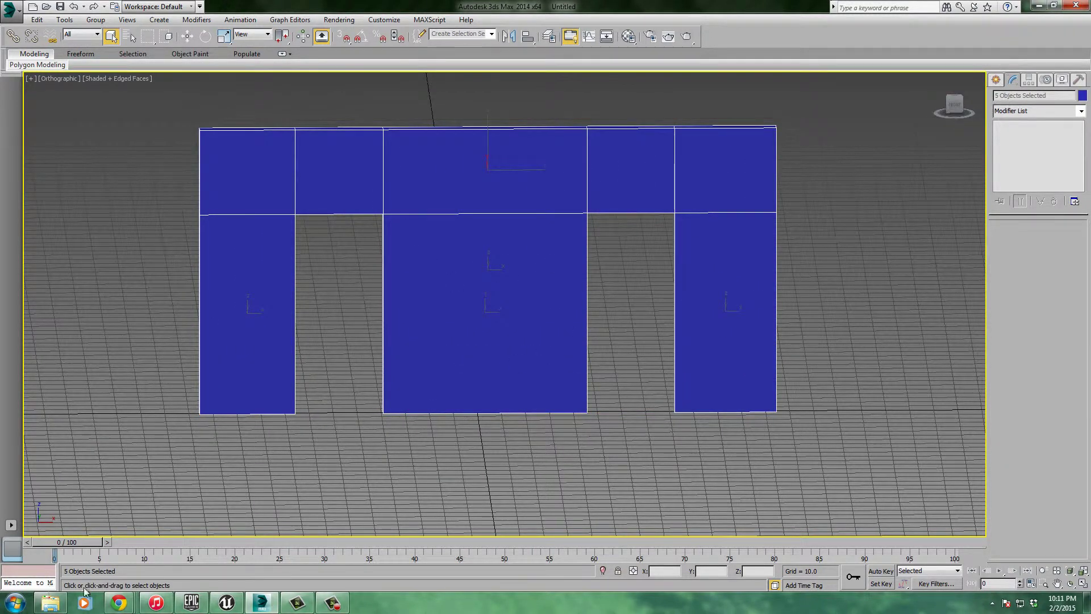
pyautogui.click(9, 16)
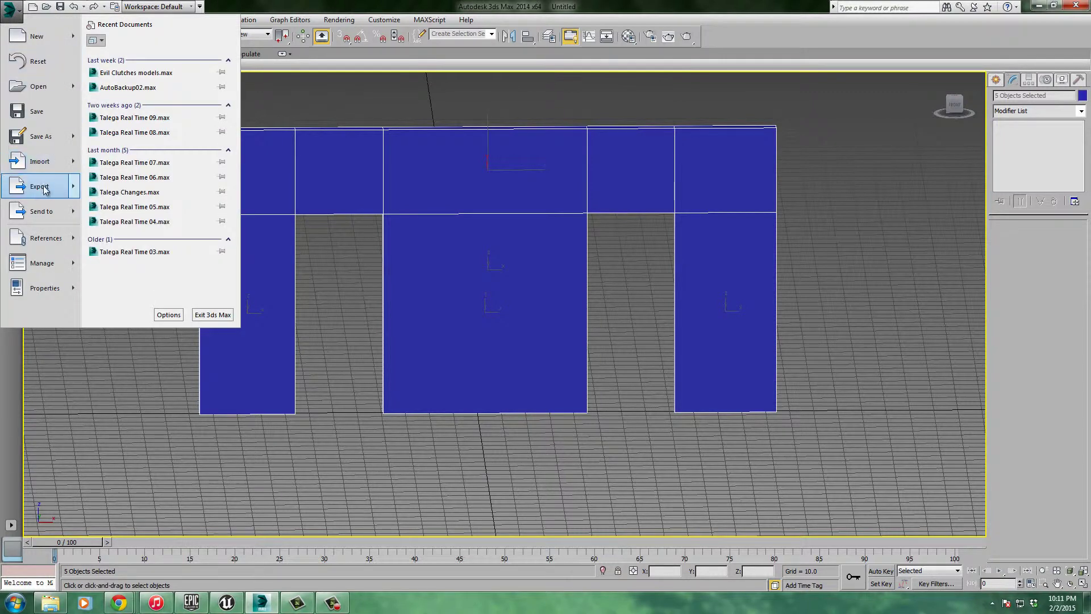
pyautogui.moveTo(46, 190)
pyautogui.click(119, 96)
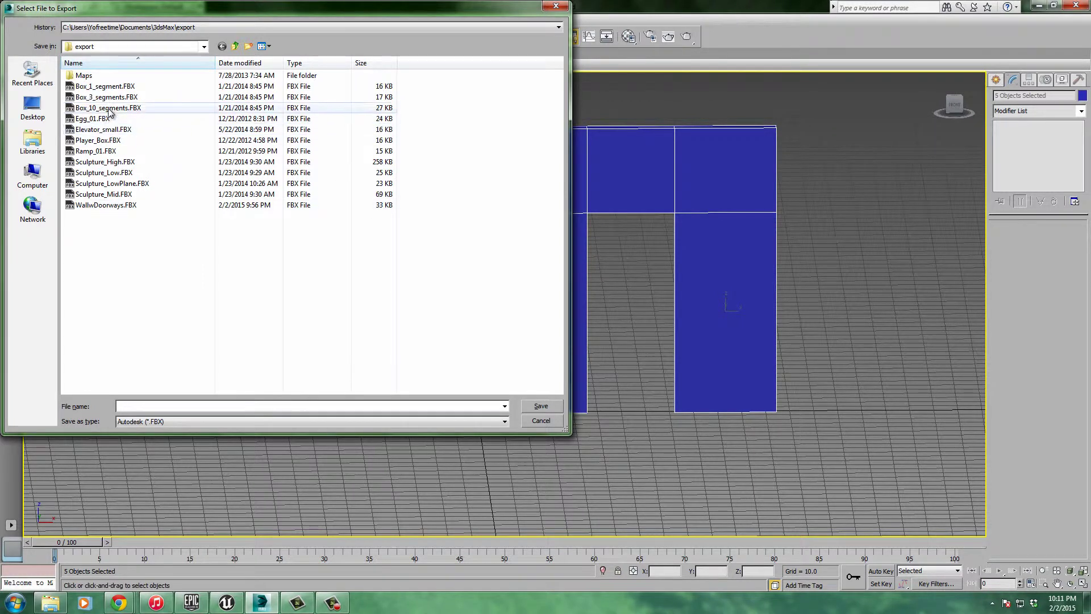
pyautogui.click(111, 206)
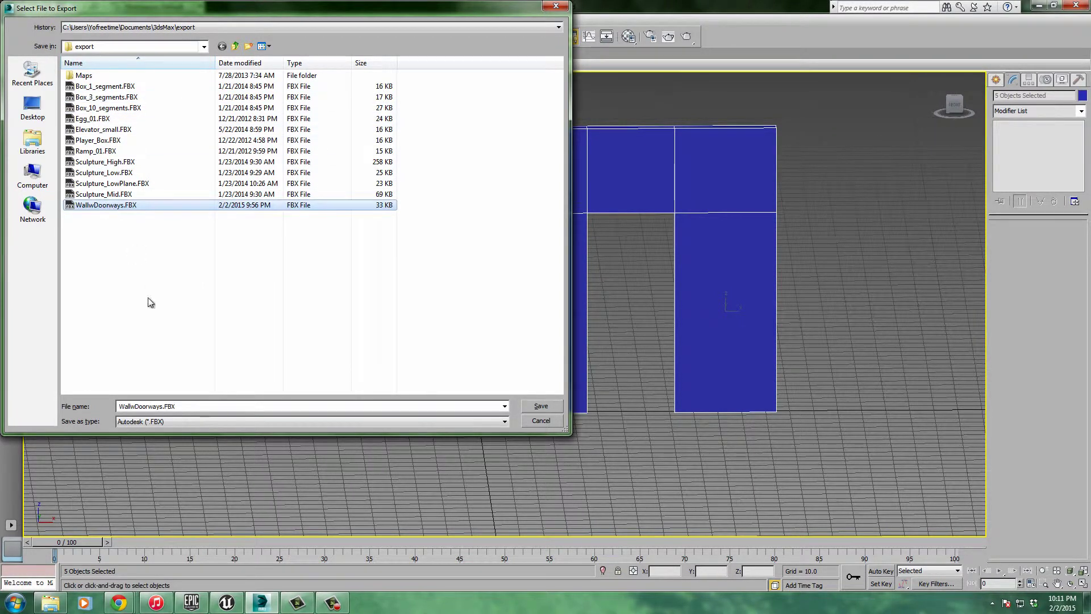
pyautogui.doubleClick(165, 406)
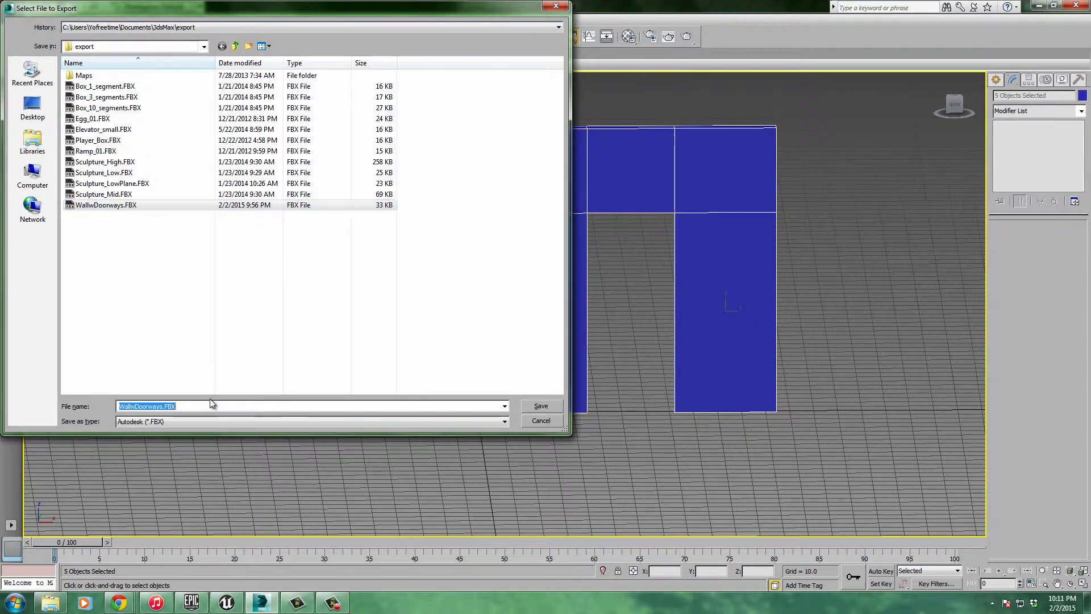
pyautogui.click(162, 406)
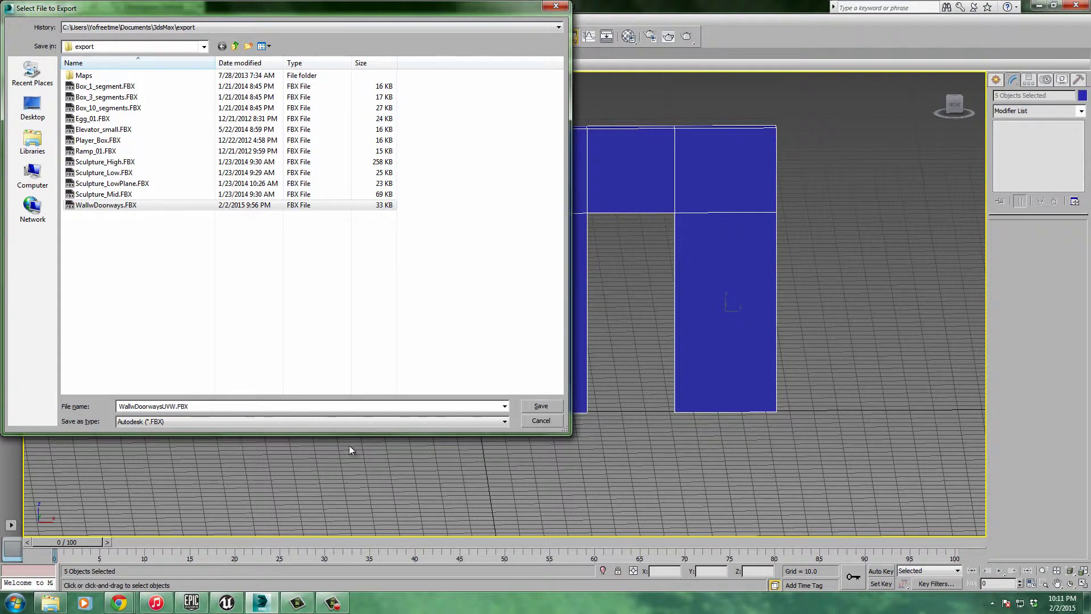
pyautogui.click(546, 406)
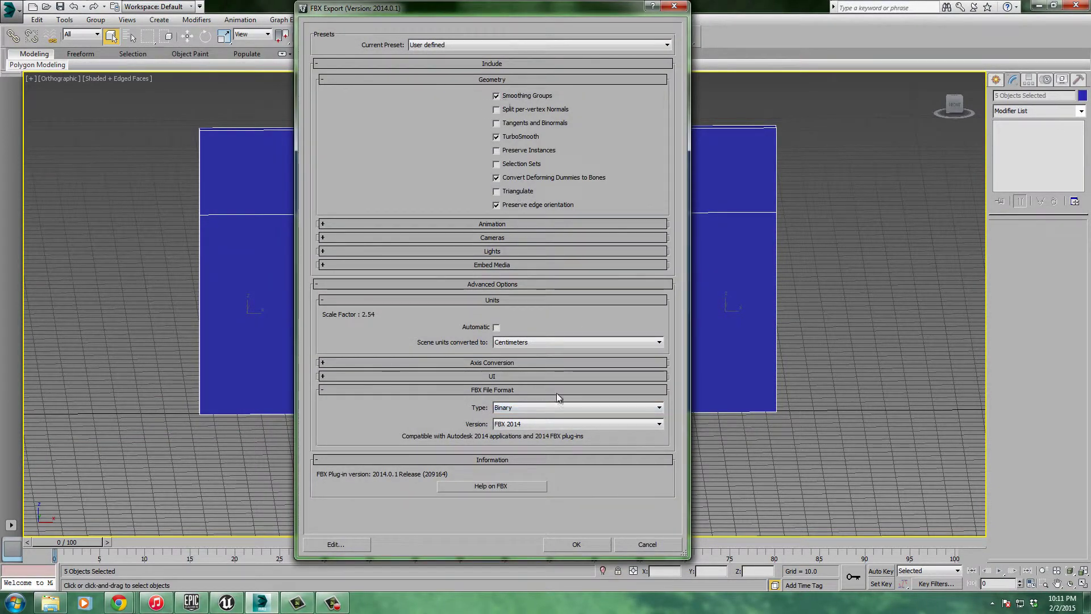
pyautogui.click(581, 543)
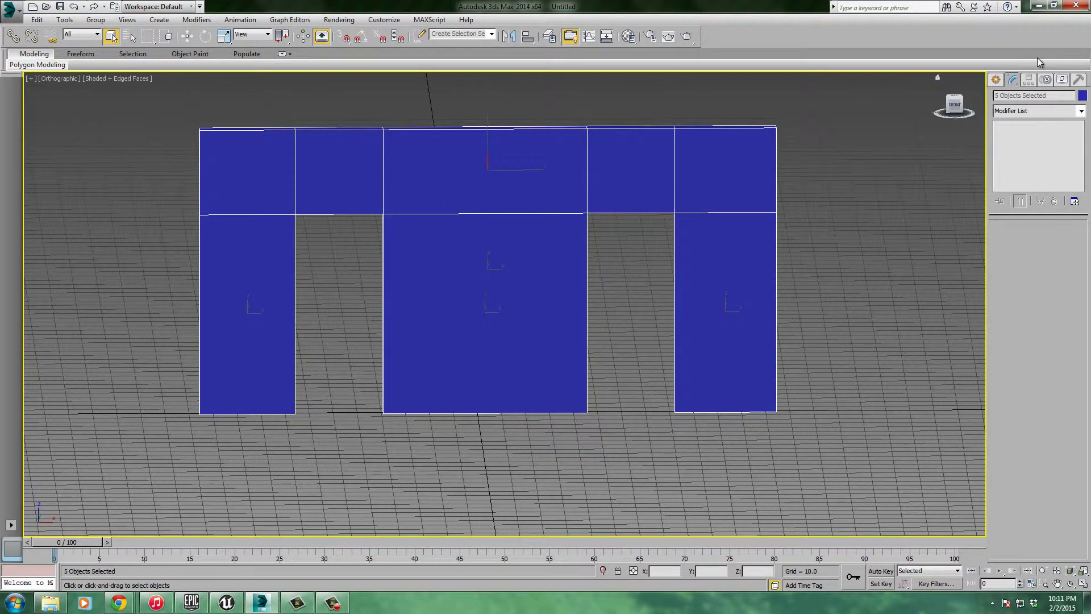
# Return to Unreal Engine and create a folder named bjsAssets in the Game directory
pyautogui.click(1038, 6)
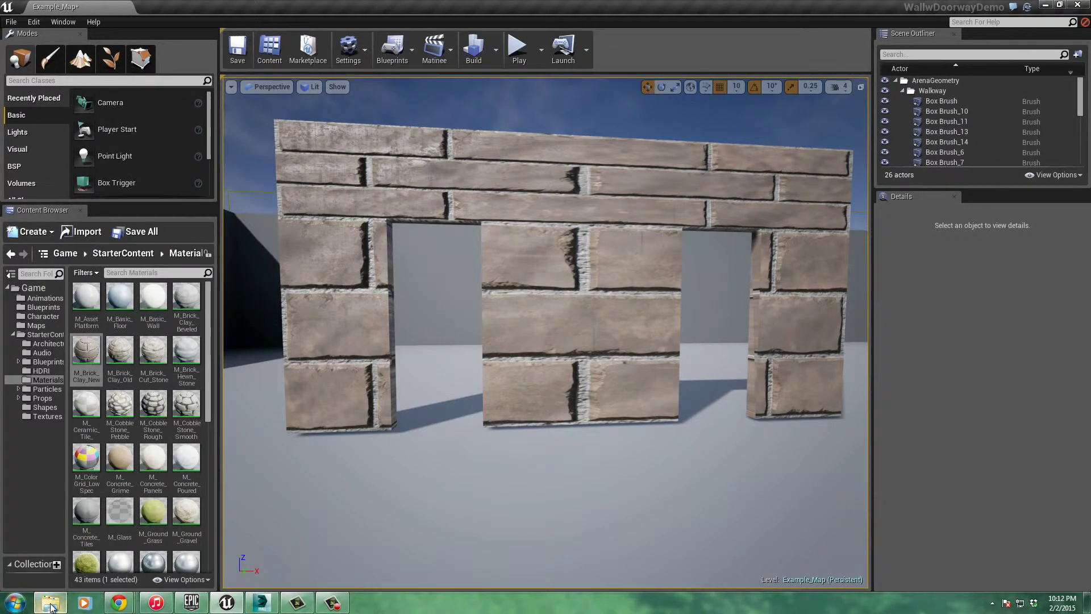
pyautogui.click(34, 289)
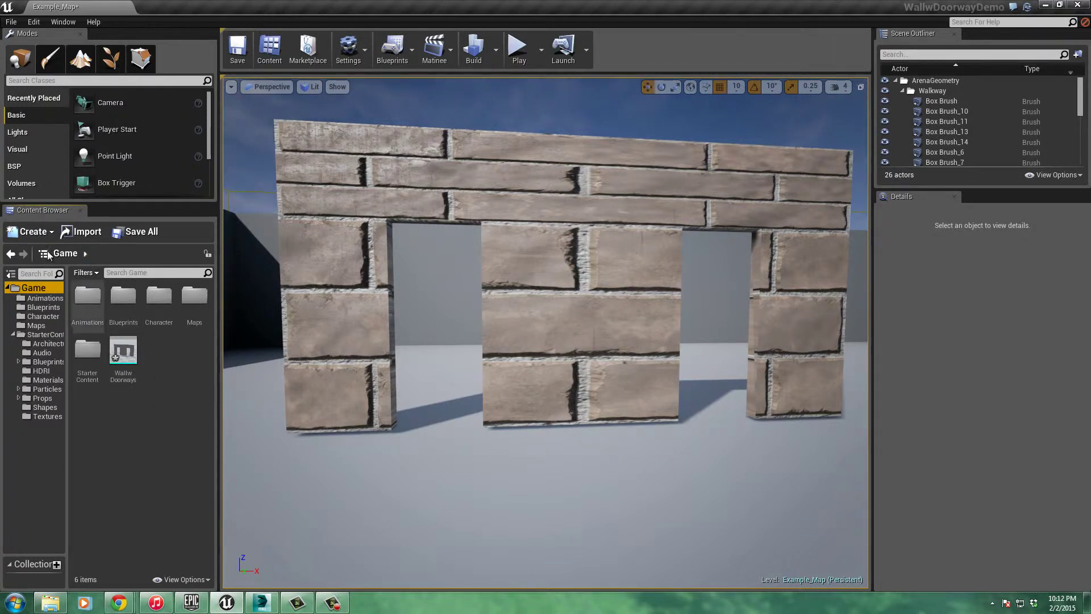
pyautogui.click(46, 233)
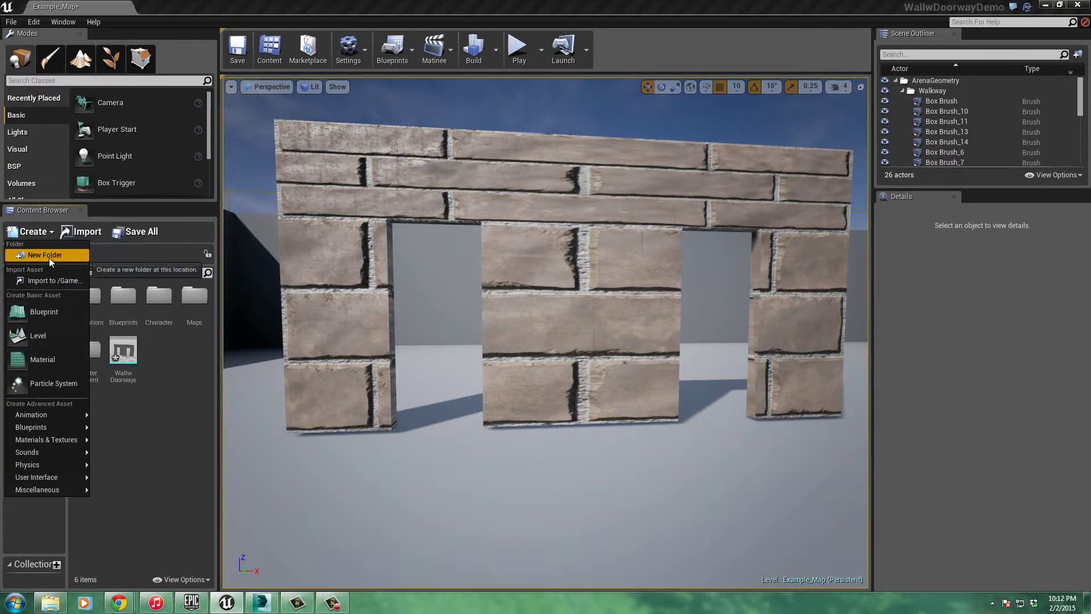
pyautogui.click(49, 257)
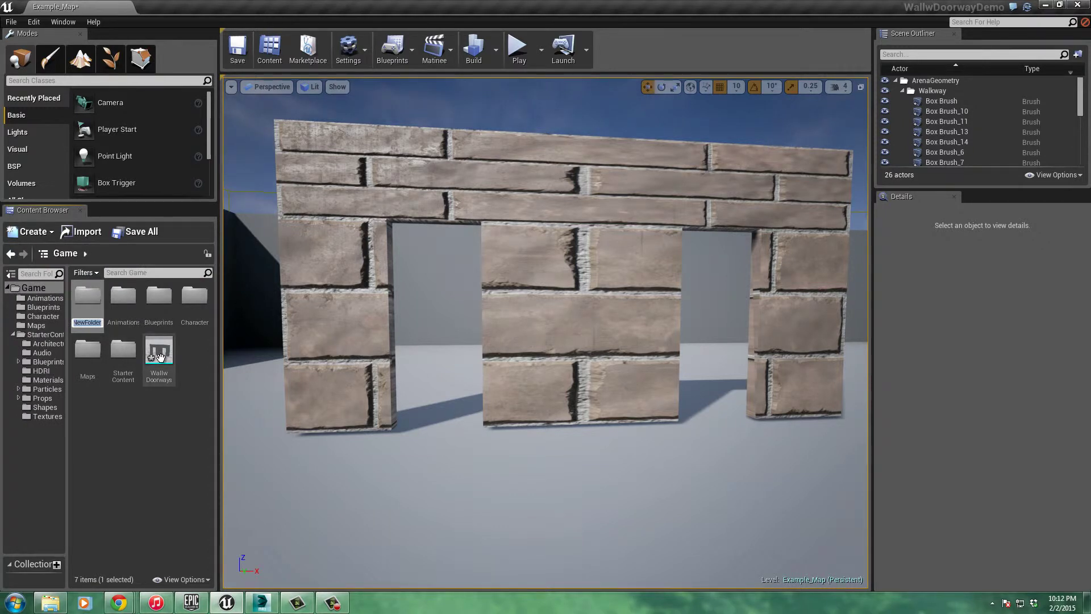
pyautogui.write('b')
pyautogui.write('jsAssets')
pyautogui.press('Return')
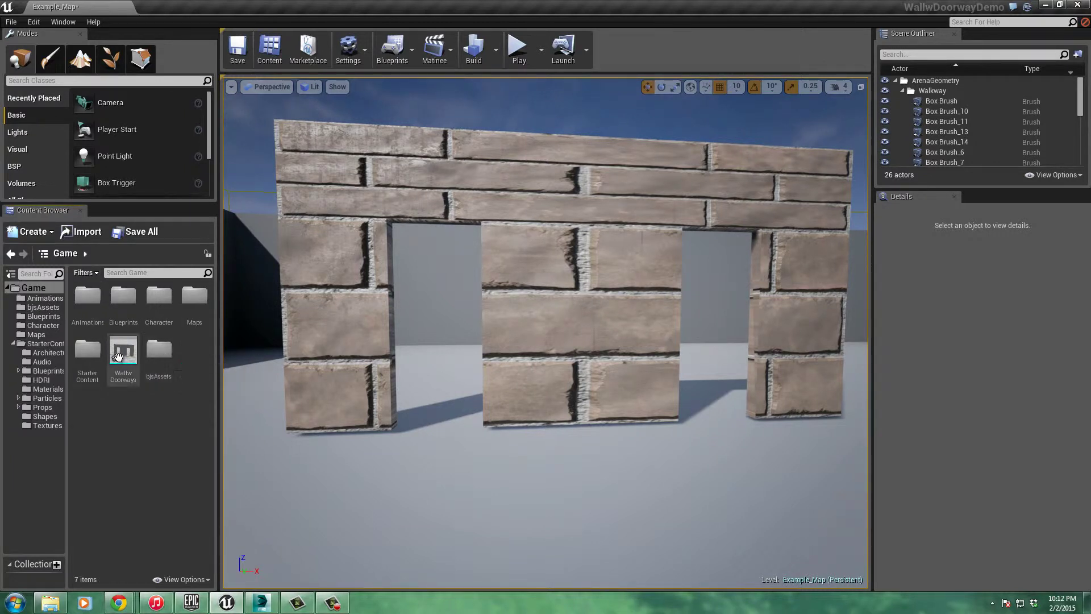
# Move the WallwDoorways mesh into the bjsAssets folder and open that folder
pyautogui.moveTo(123, 349); pyautogui.dragTo(160, 355)
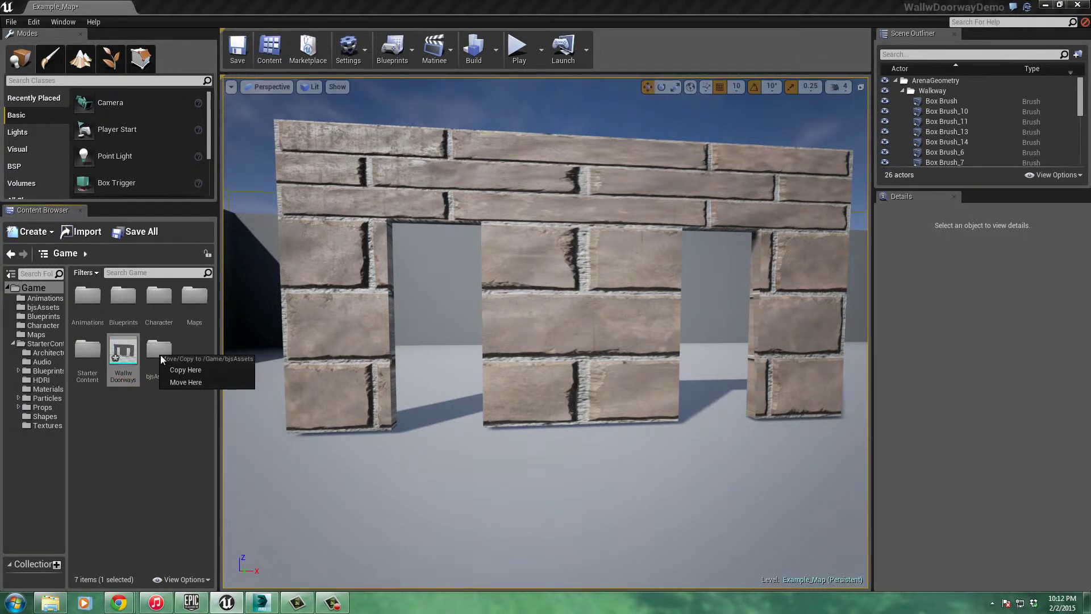
pyautogui.click(182, 383)
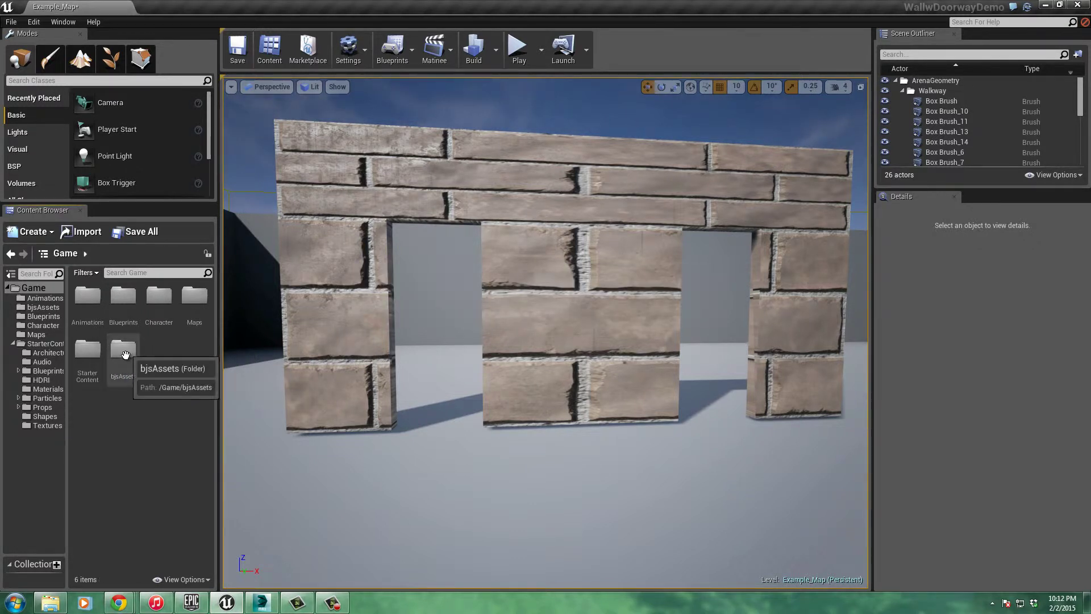
pyautogui.doubleClick(130, 352)
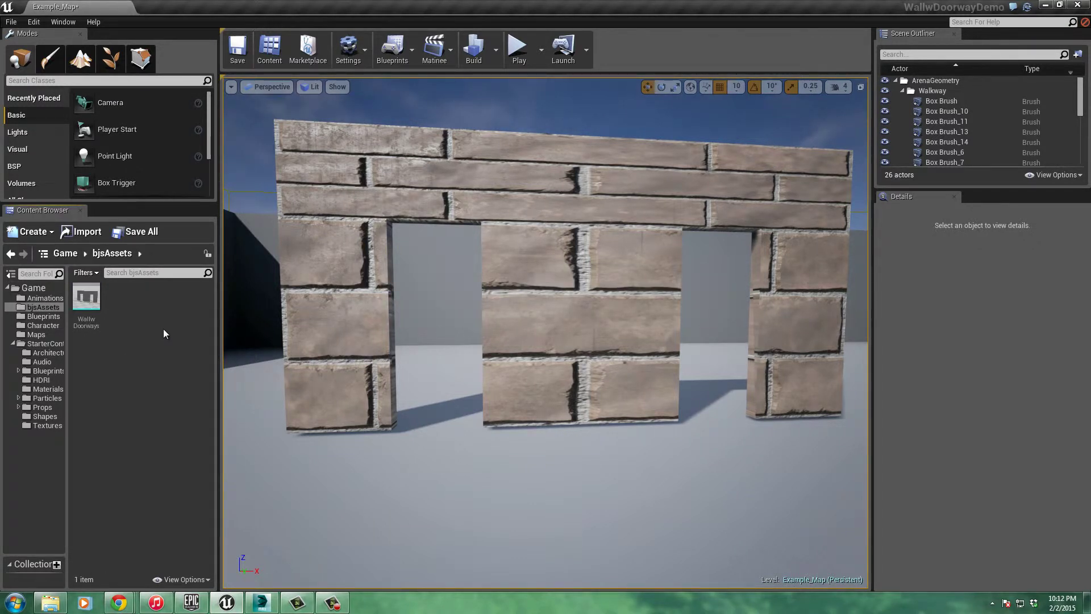
# Import WallwDoorwaysUVW.FBX from the 3dsMax export folder into the bjsAssets folder, keeping the default FBX import options
pyautogui.click(51, 602)
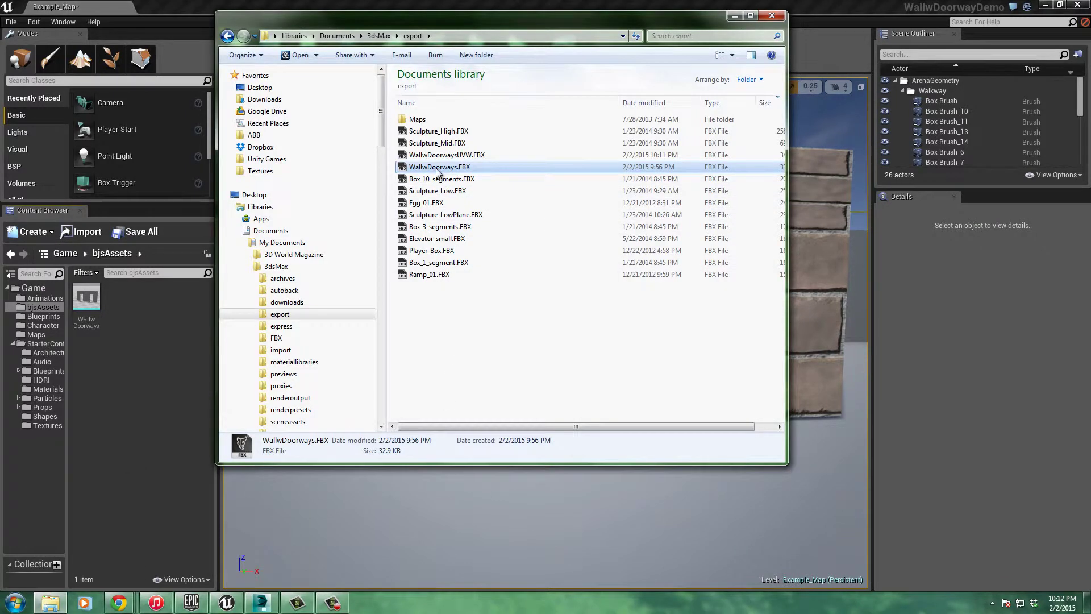
pyautogui.click(451, 156)
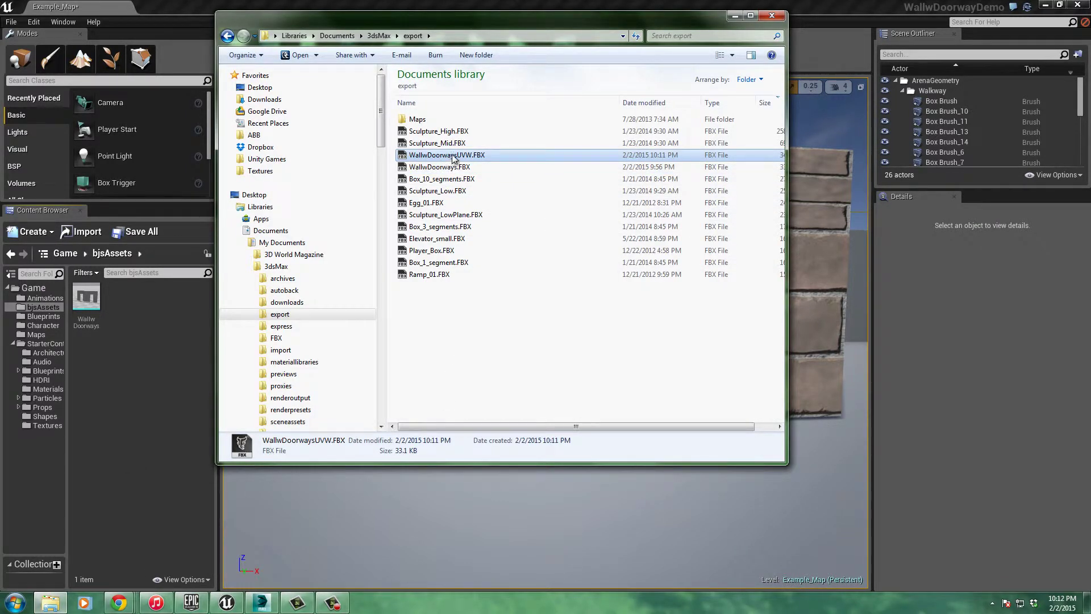
pyautogui.moveTo(453, 159); pyautogui.dragTo(146, 376)
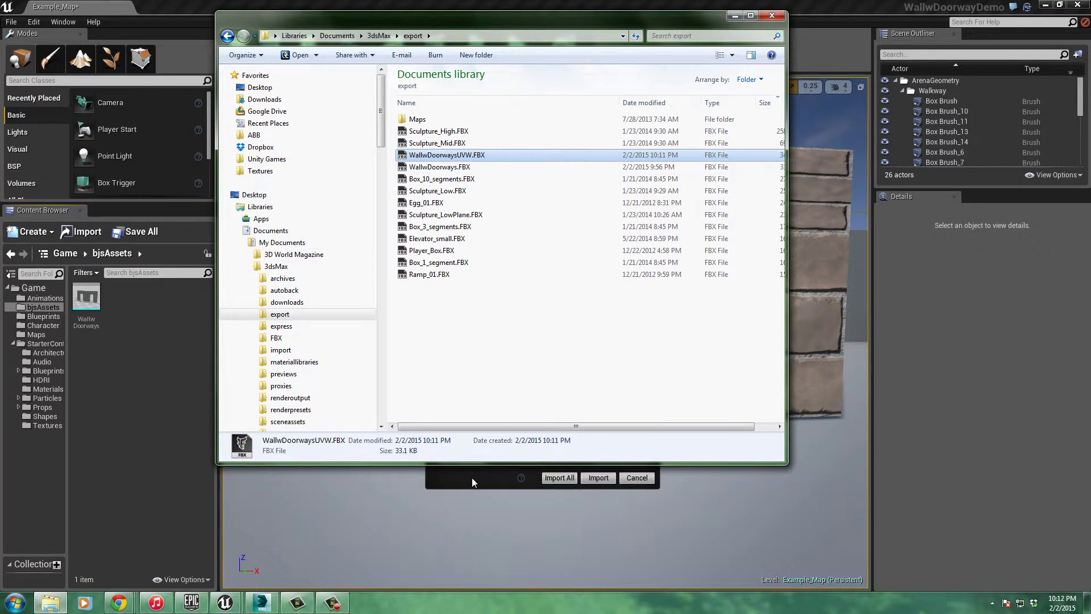
pyautogui.click(472, 477)
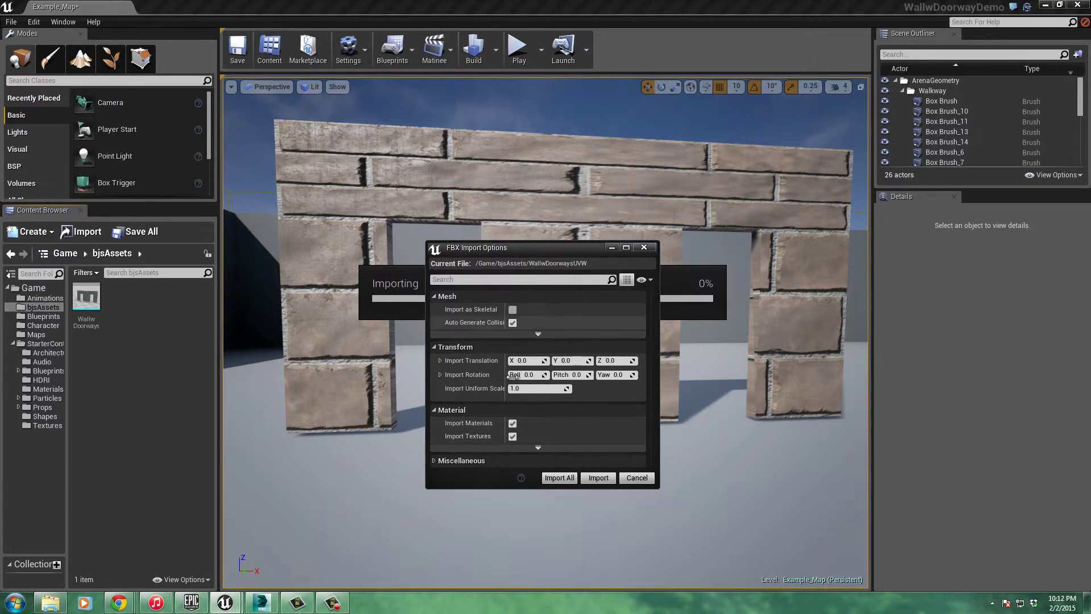
pyautogui.click(559, 477)
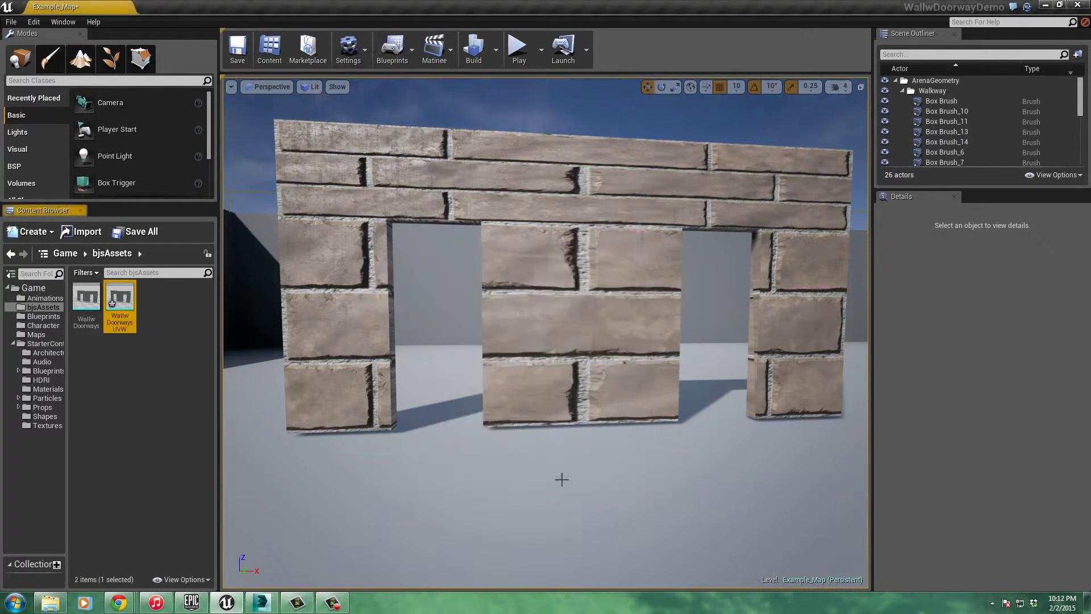
pyautogui.click(129, 414)
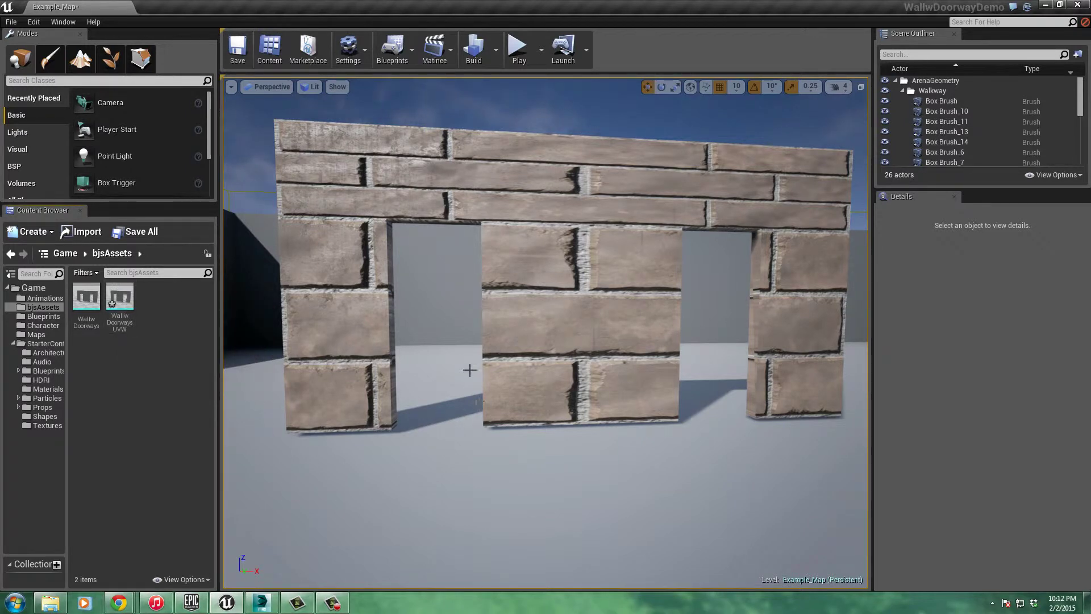
# Move the existing brick WallwDoorways wall sideways along its length to free floor space beside it
pyautogui.moveTo(469, 365); pyautogui.dragTo(472, 575)
pyautogui.moveTo(472, 575); pyautogui.dragTo(492, 323, button='right')
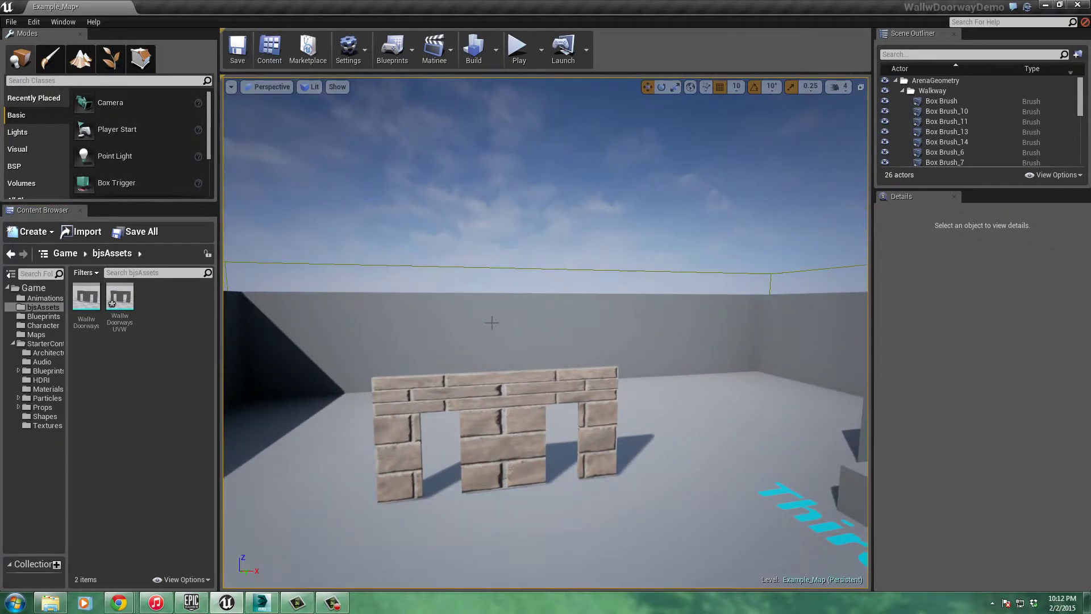
pyautogui.click(484, 414)
pyautogui.moveTo(534, 478); pyautogui.dragTo(714, 461)
# Place the WallwDoorwaysUVW mesh in the level and slide it along X until it meets the end of the existing wall
pyautogui.click(120, 298)
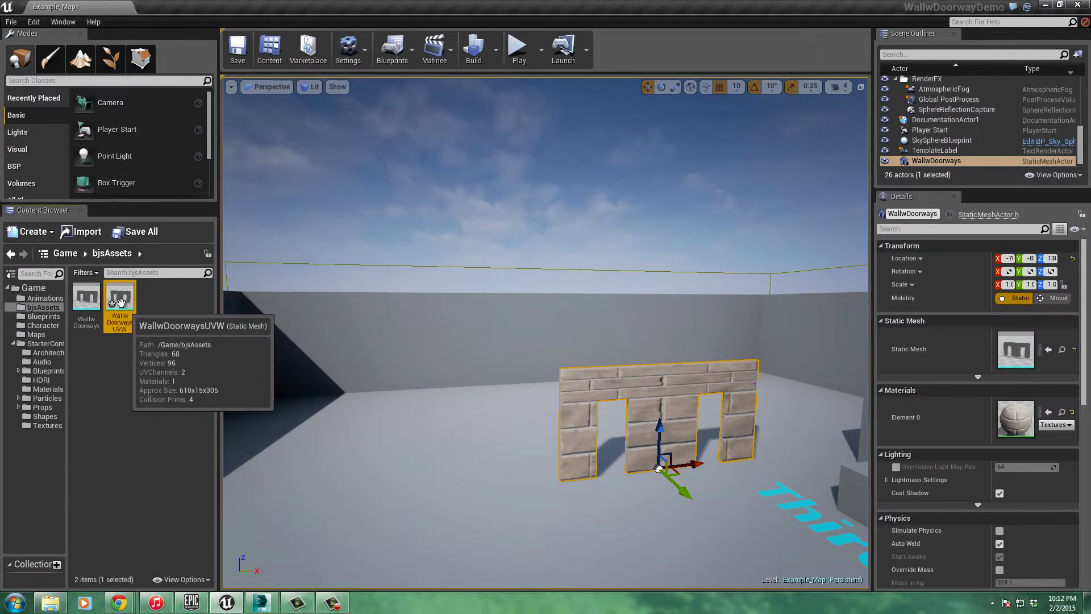
pyautogui.moveTo(119, 298); pyautogui.dragTo(421, 501)
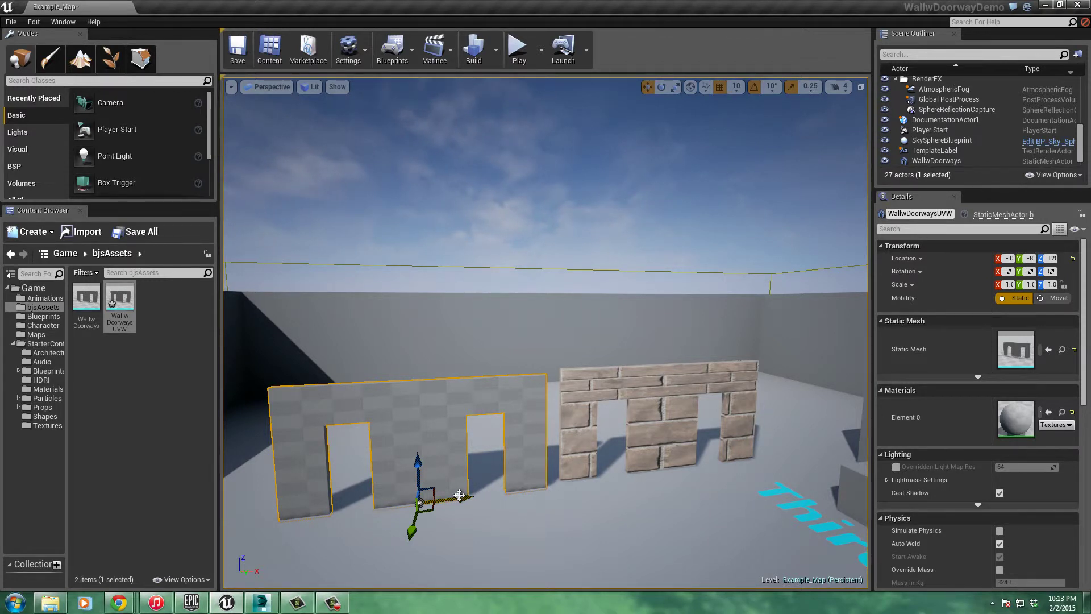
pyautogui.moveTo(461, 496)
pyautogui.mouseDown()
pyautogui.moveTo(478, 496)
pyautogui.moveTo(428, 514)
pyautogui.moveTo(477, 491)
pyautogui.mouseUp()
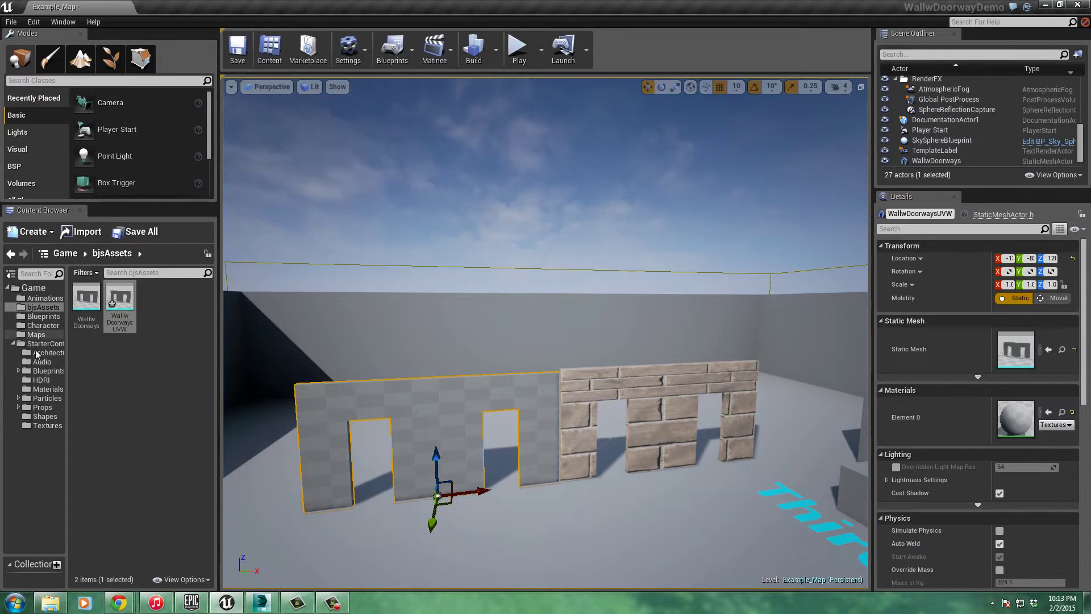
# Apply the M_Brick_Clay_New material from the StarterContent Materials folder to the WallwDoorwaysUVW wall
pyautogui.click(43, 390)
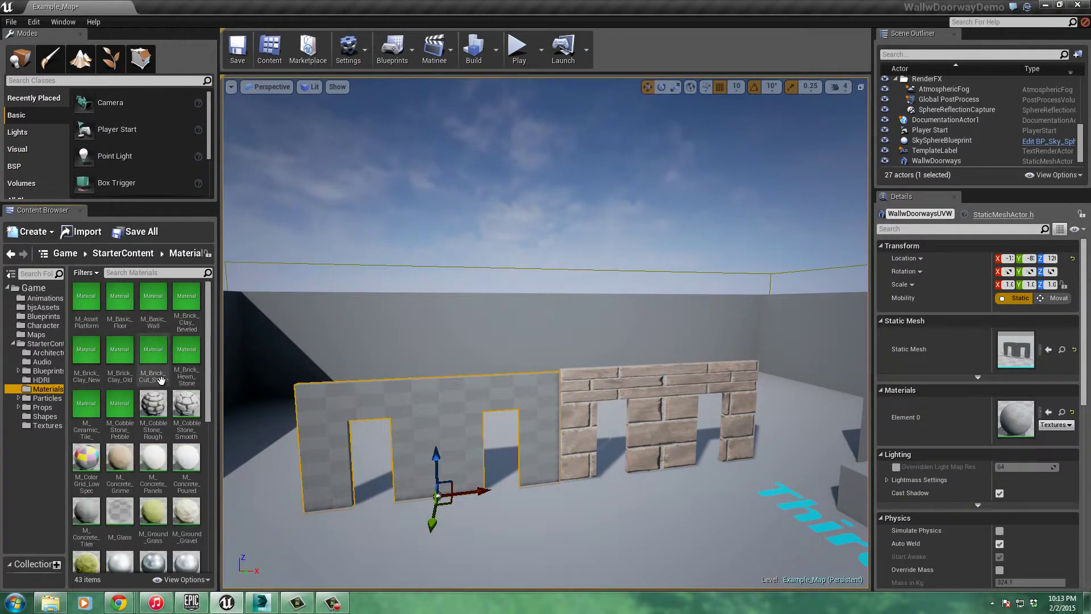
pyautogui.click(84, 356)
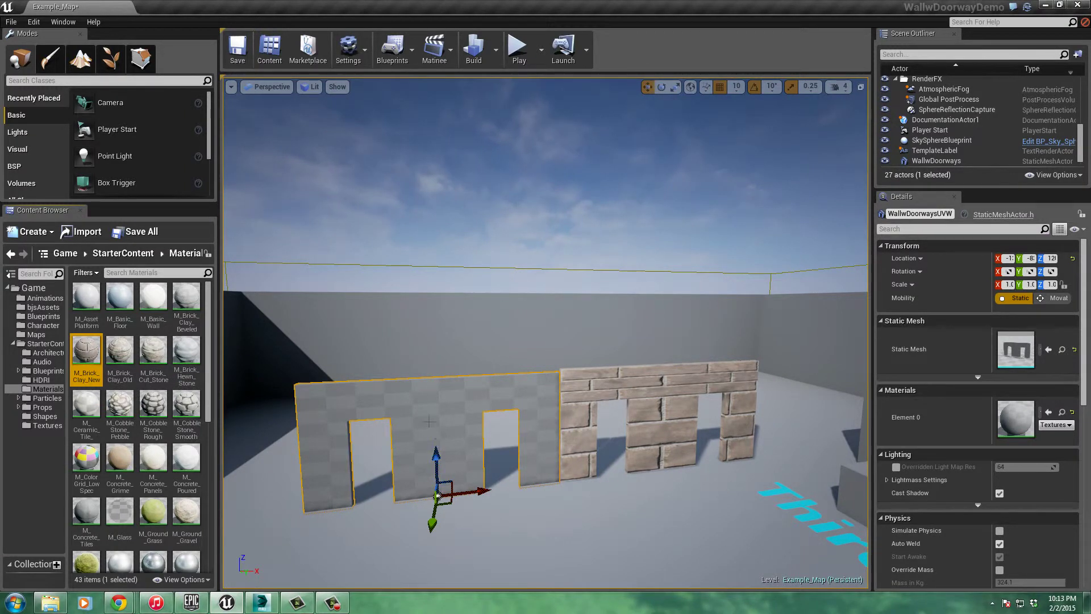
pyautogui.moveTo(429, 420); pyautogui.dragTo(364, 257)
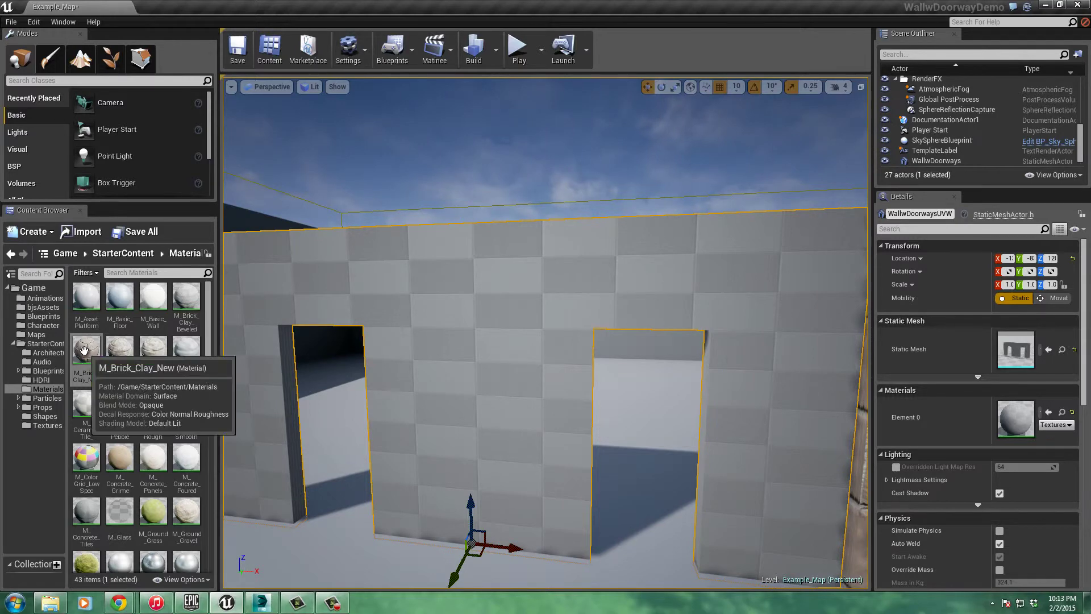
pyautogui.moveTo(76, 349); pyautogui.dragTo(383, 339)
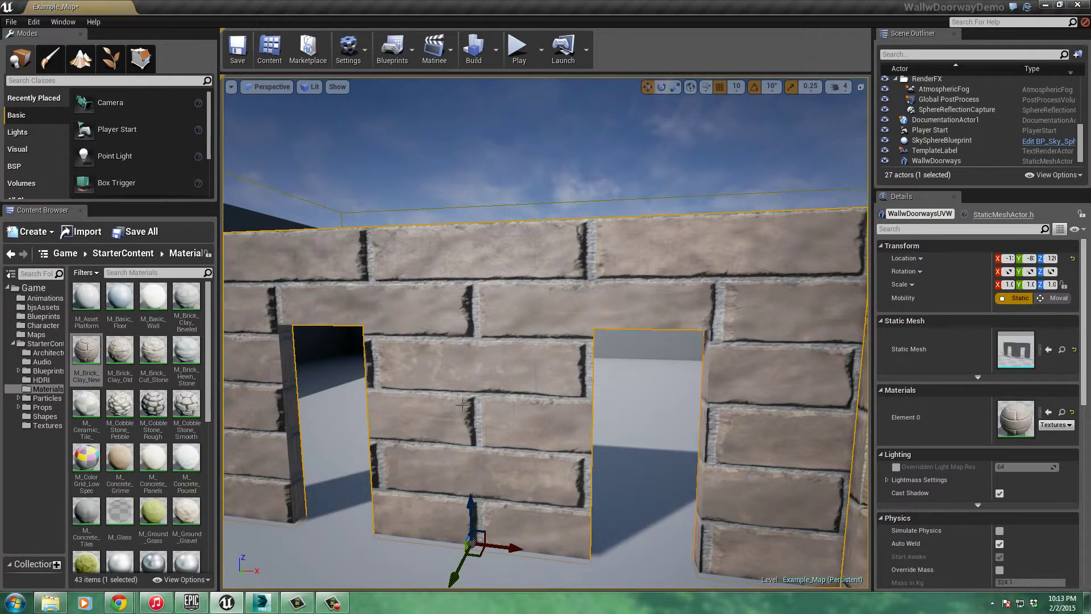
# Start playing from the floor in front of the walls and run the character up to the new wall to test its collision
pyautogui.moveTo(449, 382); pyautogui.dragTo(474, 490, button='right')
pyautogui.moveTo(473, 490); pyautogui.dragTo(471, 540)
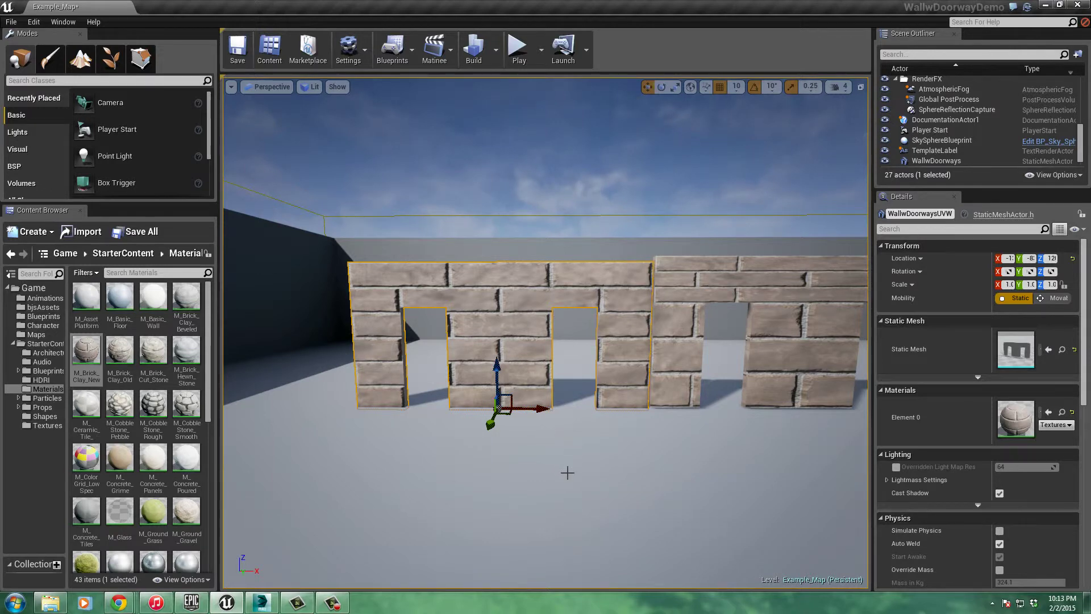
pyautogui.rightClick(574, 503)
pyautogui.click(603, 499)
pyautogui.press('w')
pyautogui.press('a')
pyautogui.press('s')
pyautogui.press('d')
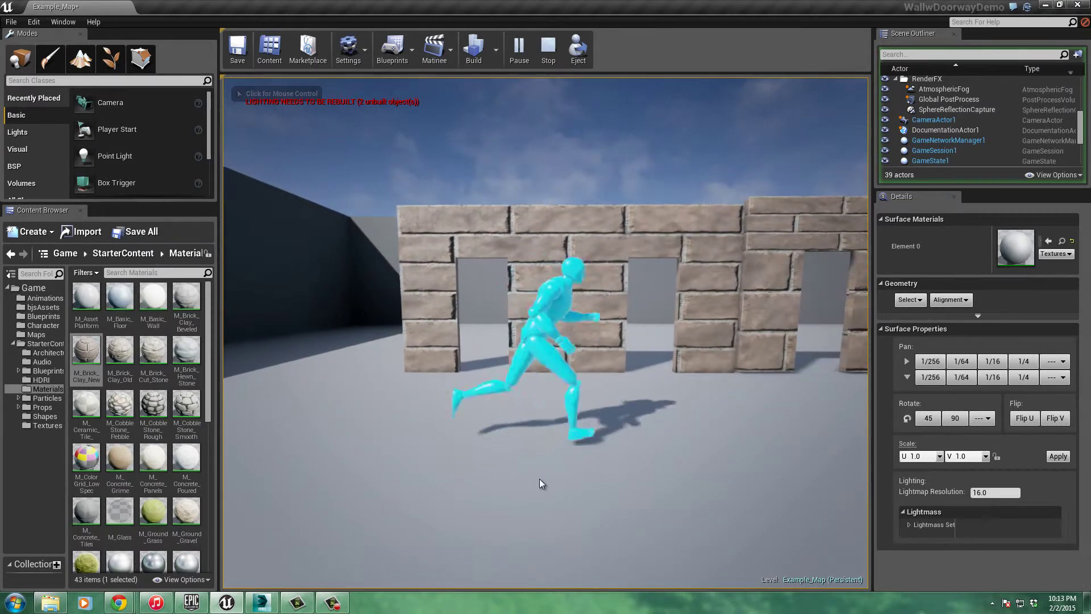
pyautogui.press('w')
pyautogui.press('d')
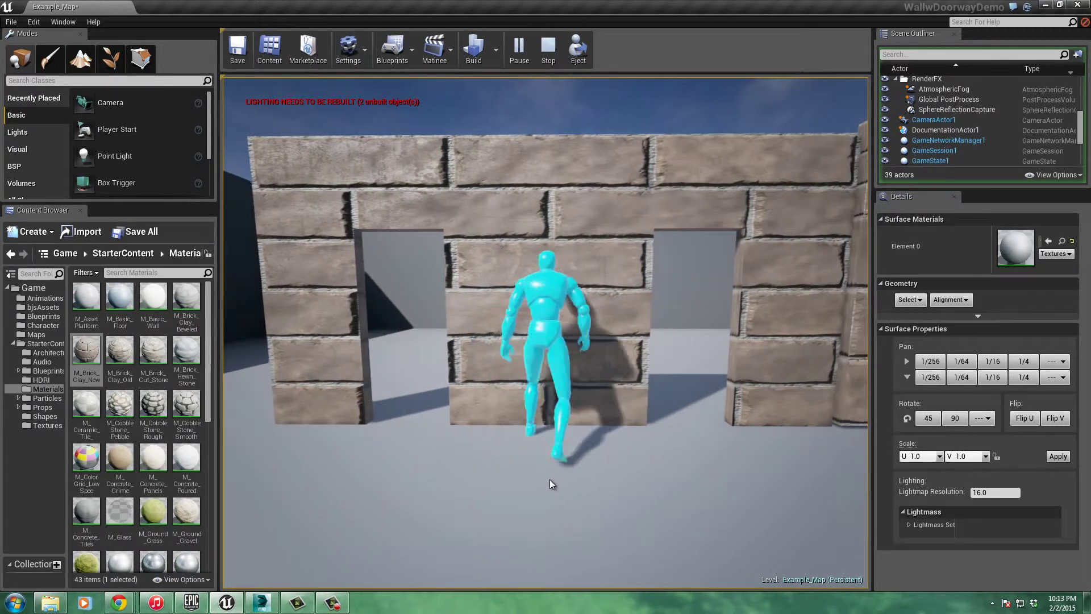
pyautogui.press('d')
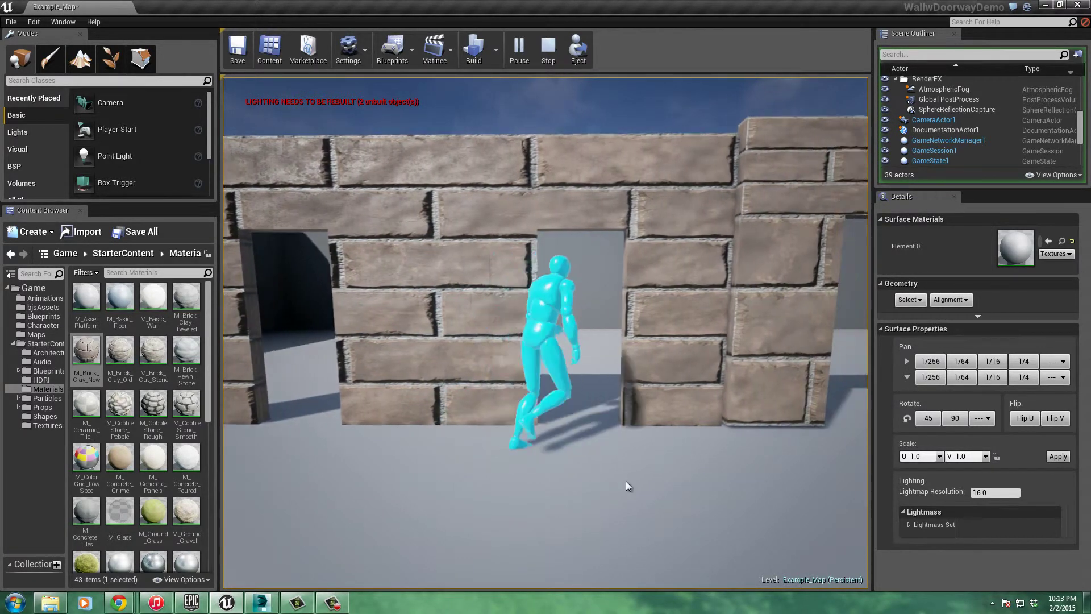
# Run the character along both walls and into their solid sections and doorways to compare collision and brick mapping
pyautogui.press('w')
pyautogui.press('s')
pyautogui.press('d')
pyautogui.press('w')
pyautogui.press('d')
pyautogui.press('s')
pyautogui.press('w')
pyautogui.press('d')
pyautogui.press('w')
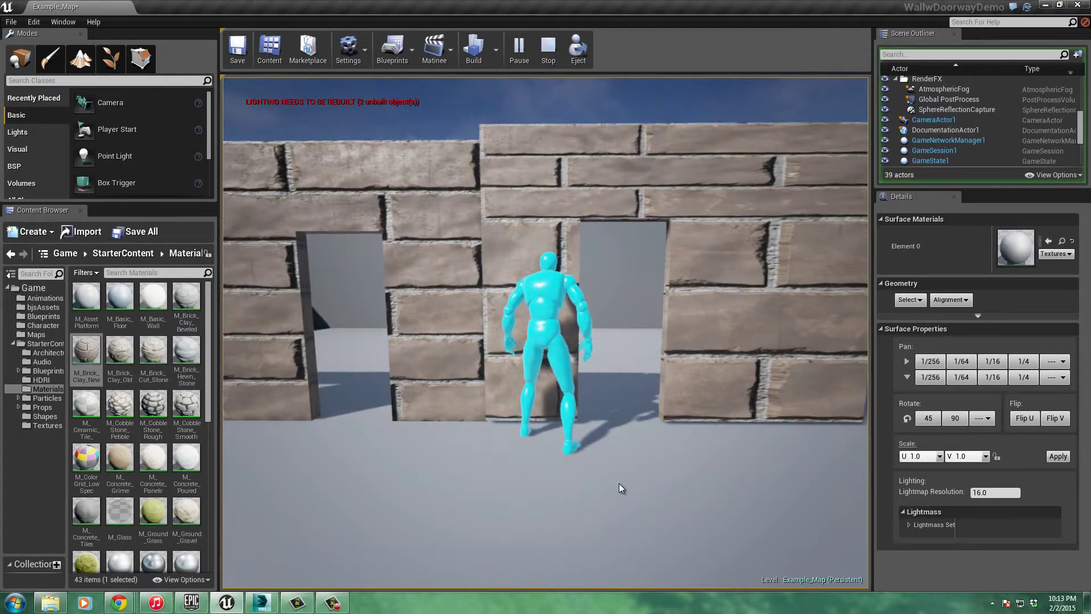
pyautogui.press('d')
pyautogui.press('w')
pyautogui.press('s')
# Take mouse control of the game view, bring the character back through a doorway from behind, and view both walls from the front
pyautogui.click(332, 367)
pyautogui.press('w')
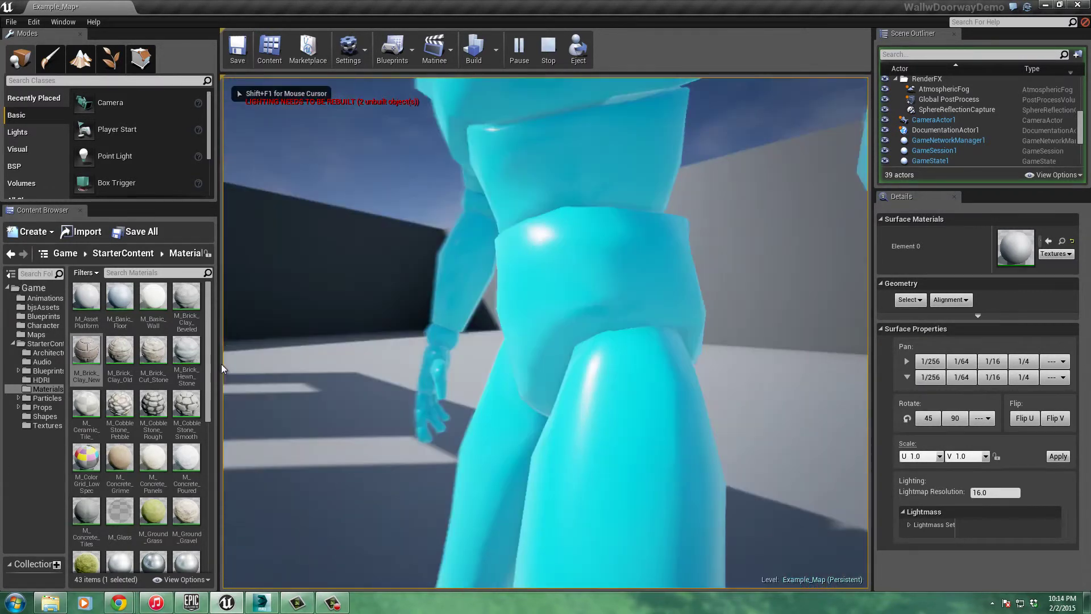
pyautogui.press('w')
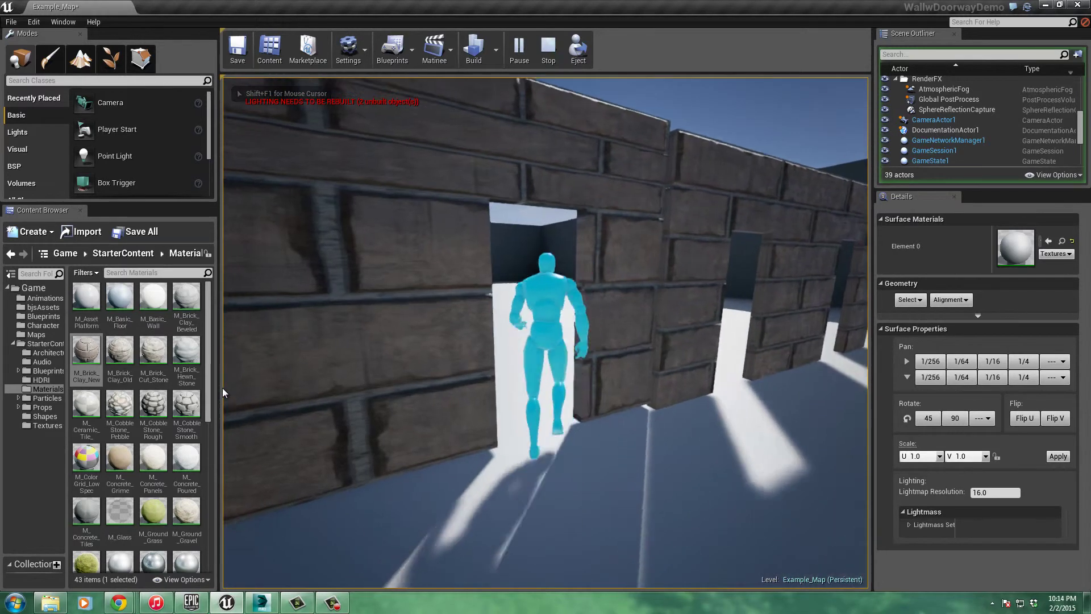
pyautogui.press('s')
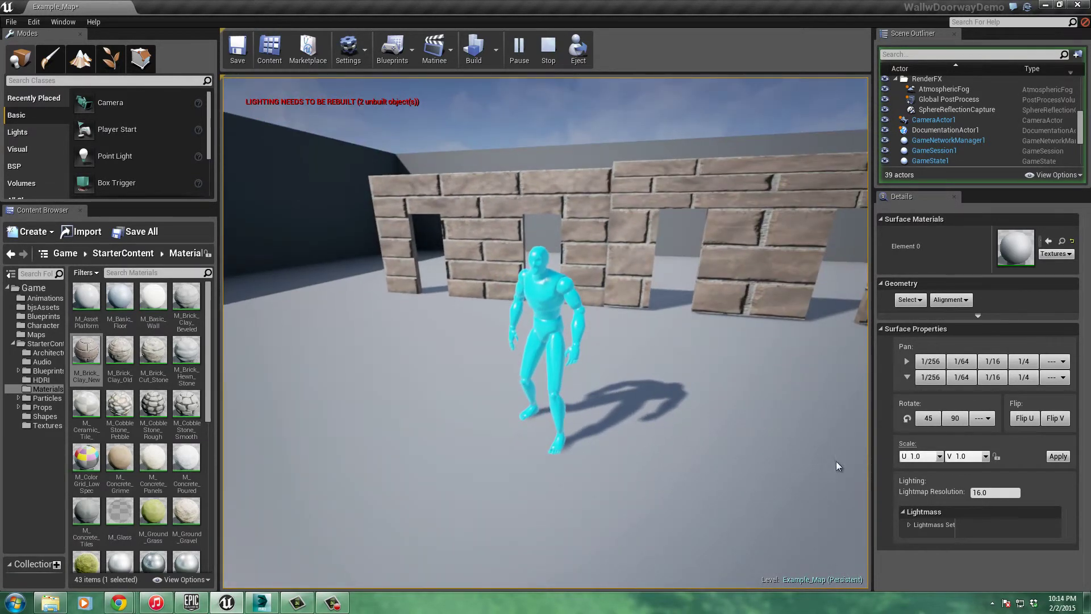
pyautogui.moveTo(867, 458)
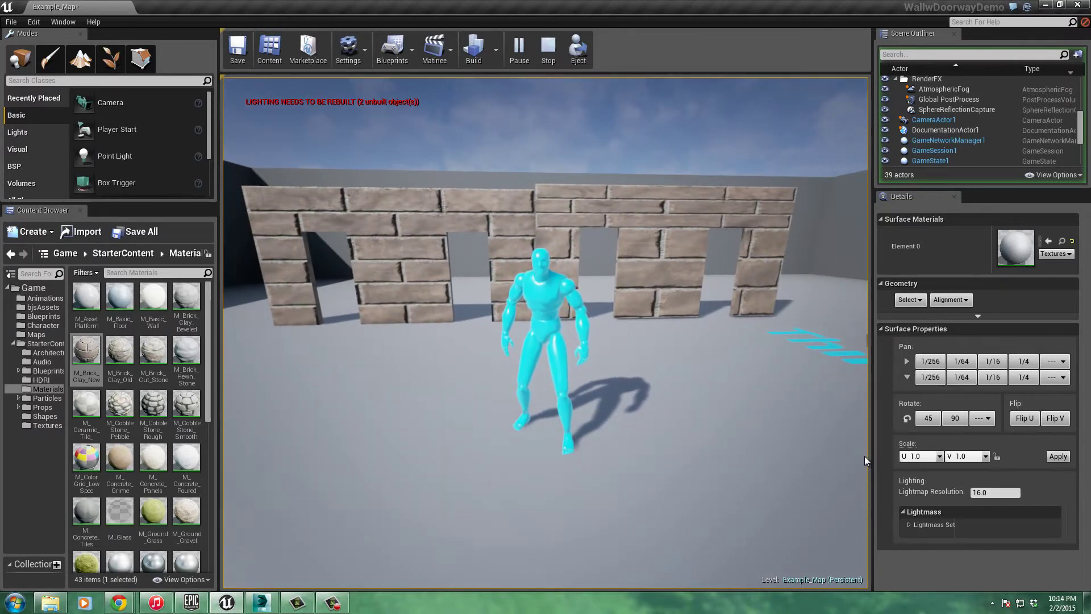